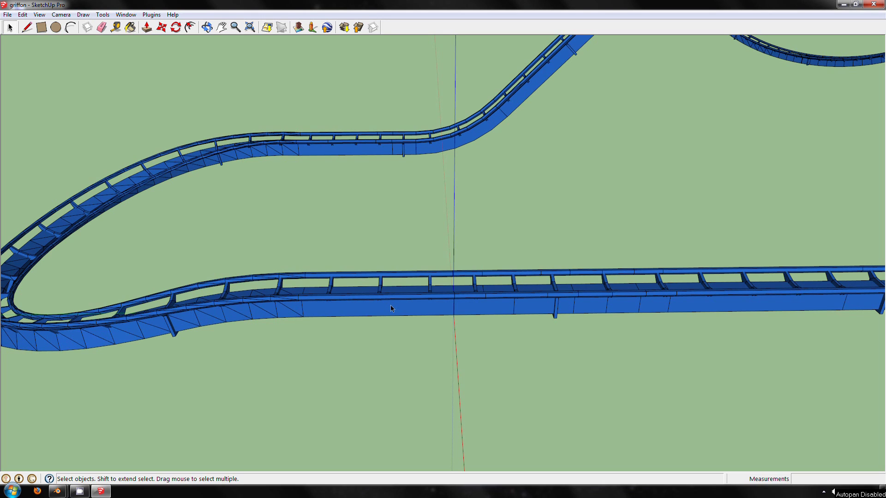
Select the middle lower track section and its left neighbour, and make them one group
{"action": "left_click", "coordinate": [477, 310]}
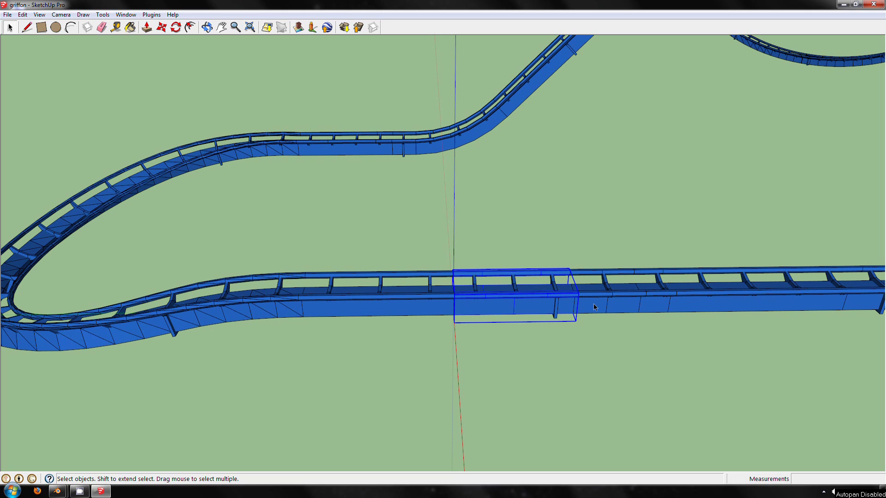
{"action": "middle_click_drag", "start_coordinate": [593, 304], "coordinate": [505, 303]}
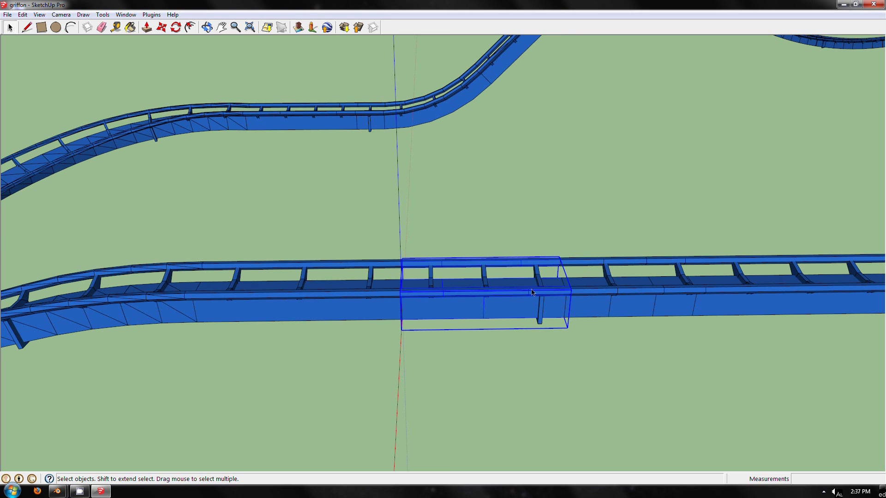
{"action": "left_click", "coordinate": [591, 294]}
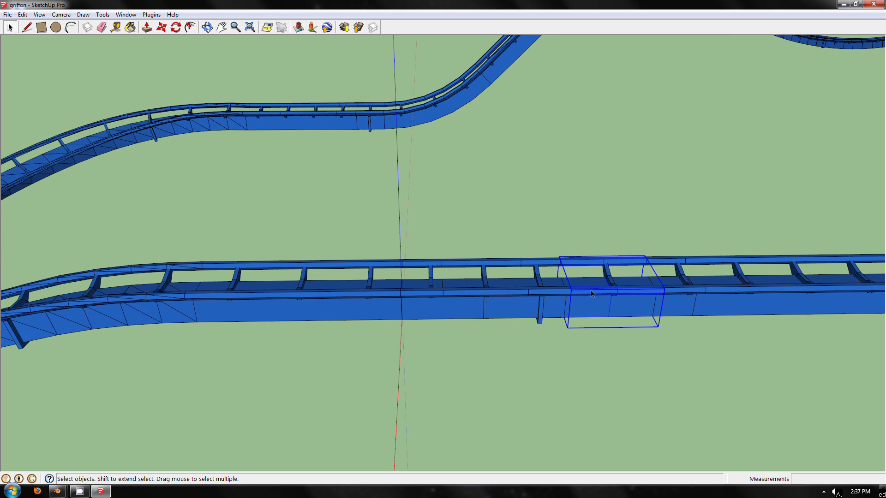
{"action": "left_click", "coordinate": [518, 301], "text": "shift"}
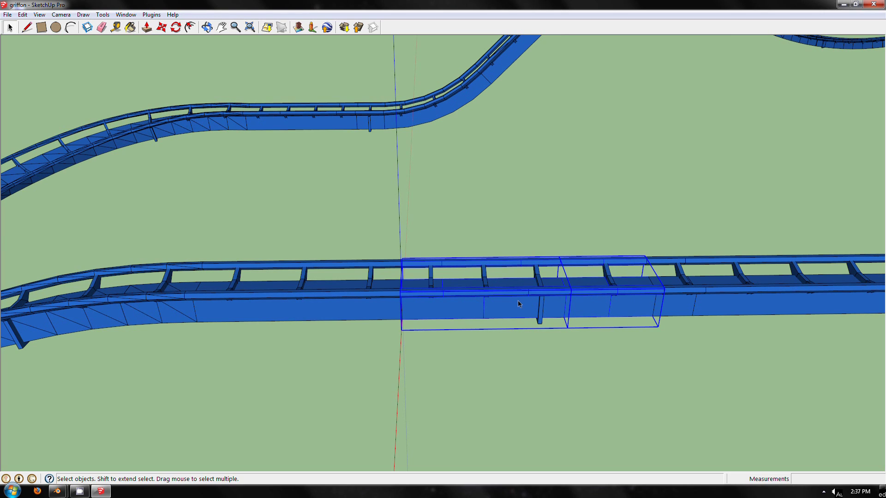
{"action": "right_click", "coordinate": [519, 302]}
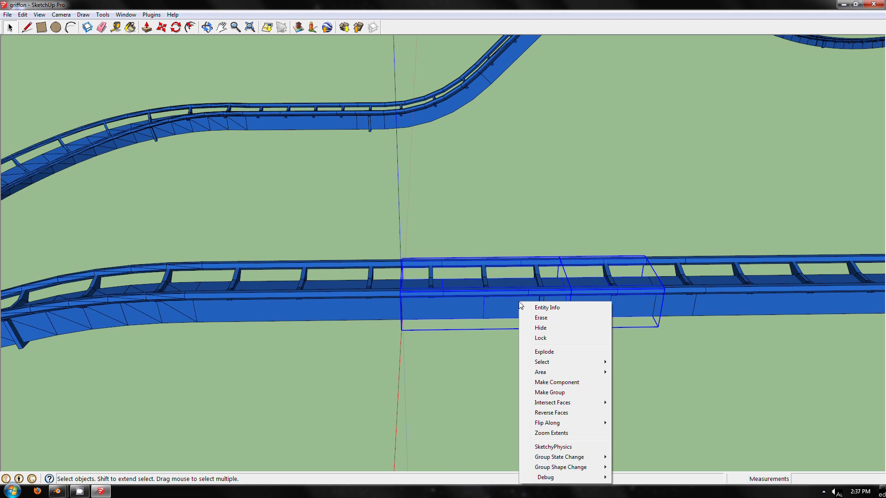
{"action": "left_click", "coordinate": [559, 392]}
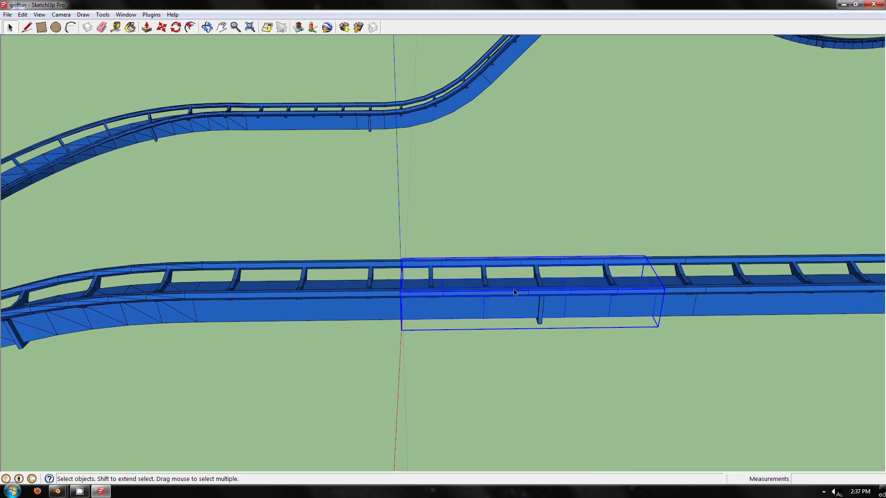
Group the small support post together with the neighbouring track piece
{"action": "left_click", "coordinate": [610, 296]}
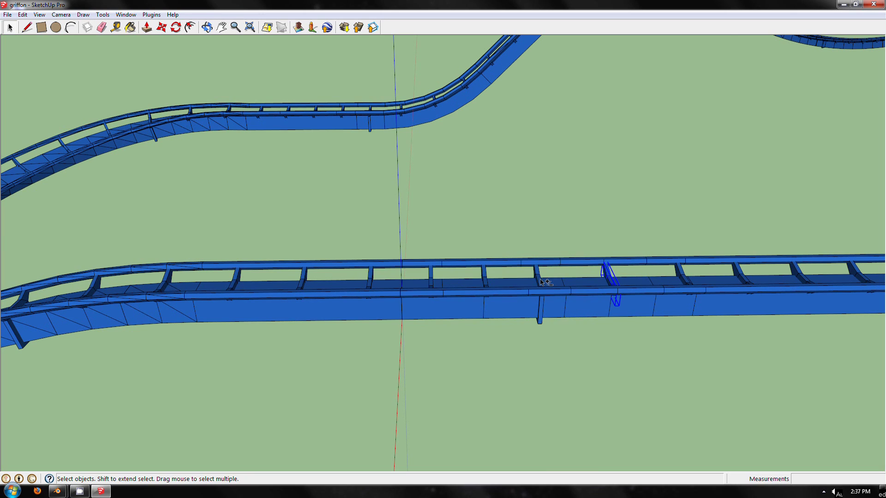
{"action": "left_click", "coordinate": [541, 282], "text": "ctrl+shift"}
{"action": "right_click", "coordinate": [540, 282]}
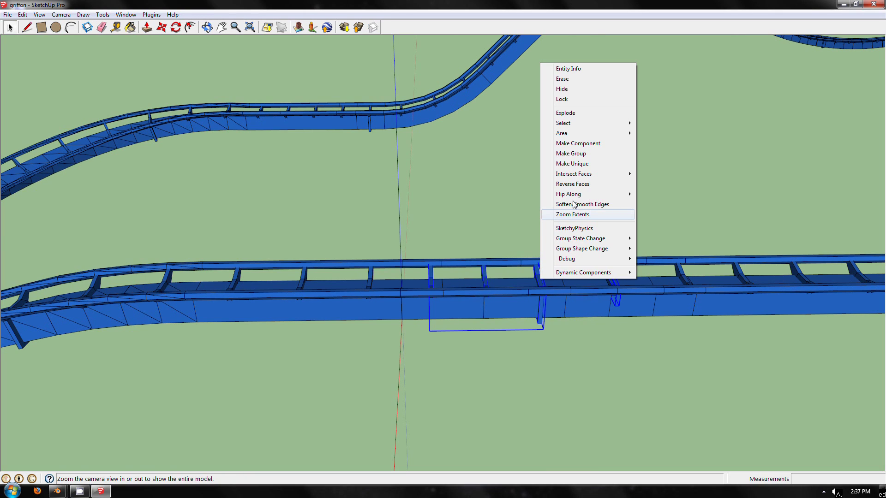
{"action": "left_click", "coordinate": [581, 153]}
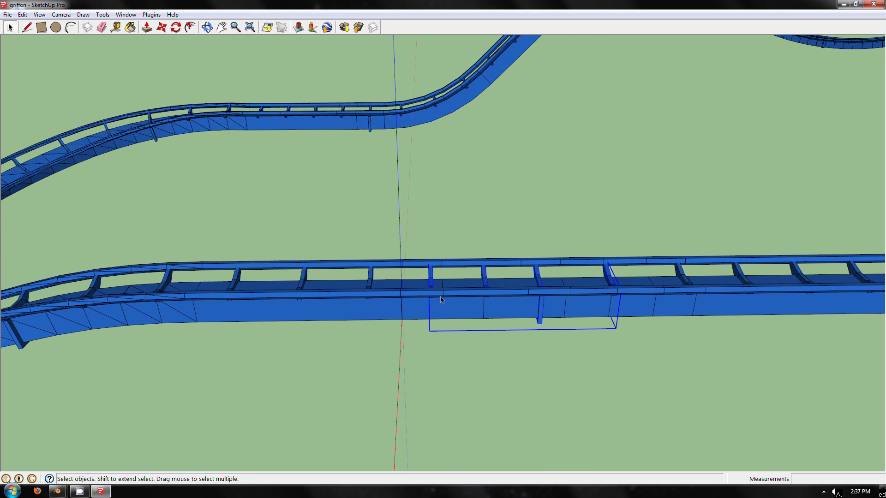
Open the combined track group and explode its inner group into loose pieces
{"action": "left_click", "coordinate": [452, 294]}
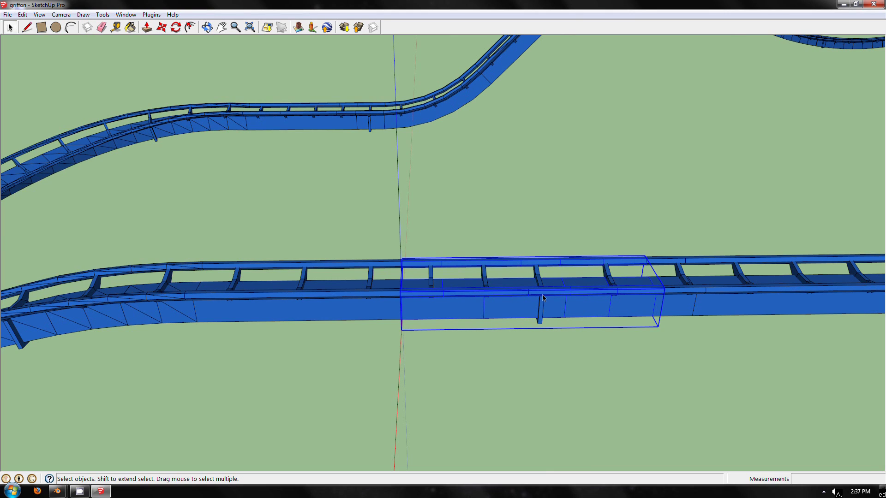
{"action": "double_click", "coordinate": [431, 303]}
{"action": "left_click", "coordinate": [445, 306]}
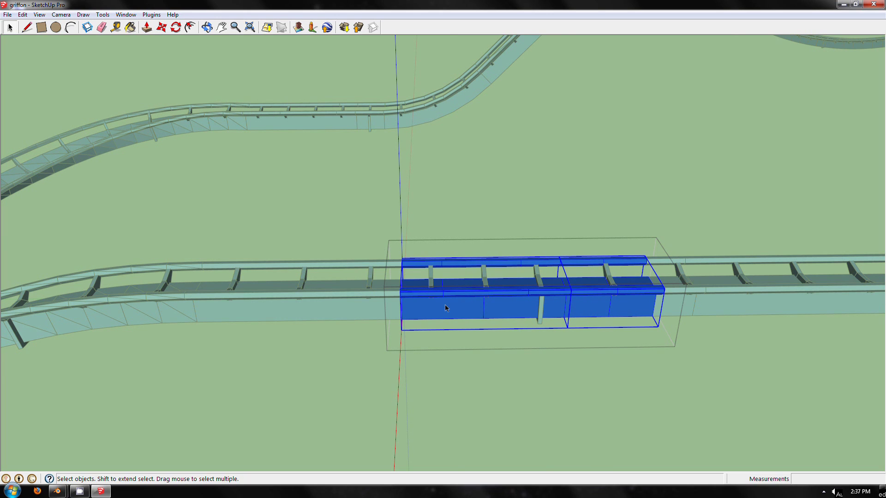
{"action": "right_click", "coordinate": [445, 307]}
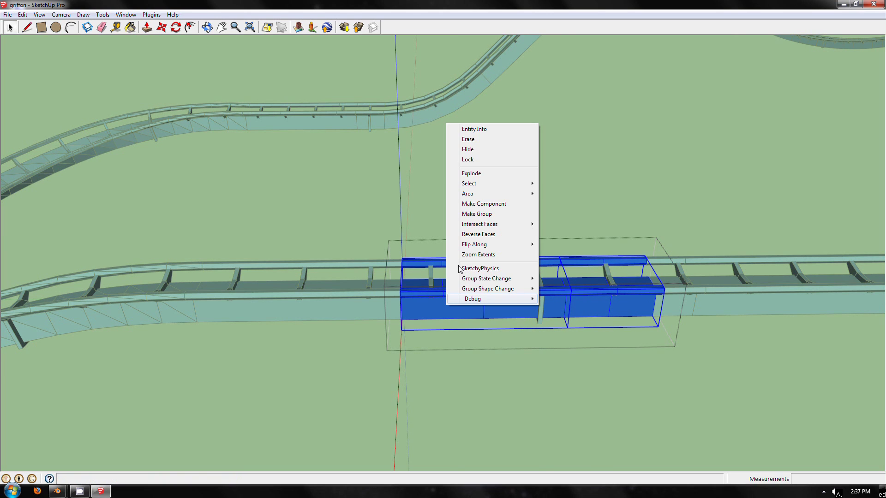
{"action": "left_click", "coordinate": [489, 174]}
{"action": "right_click", "coordinate": [508, 305]}
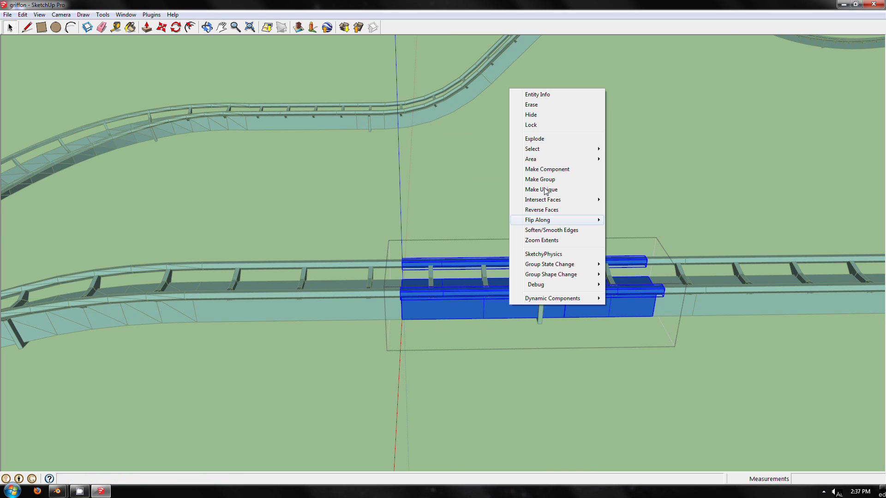
{"action": "left_click", "coordinate": [545, 191]}
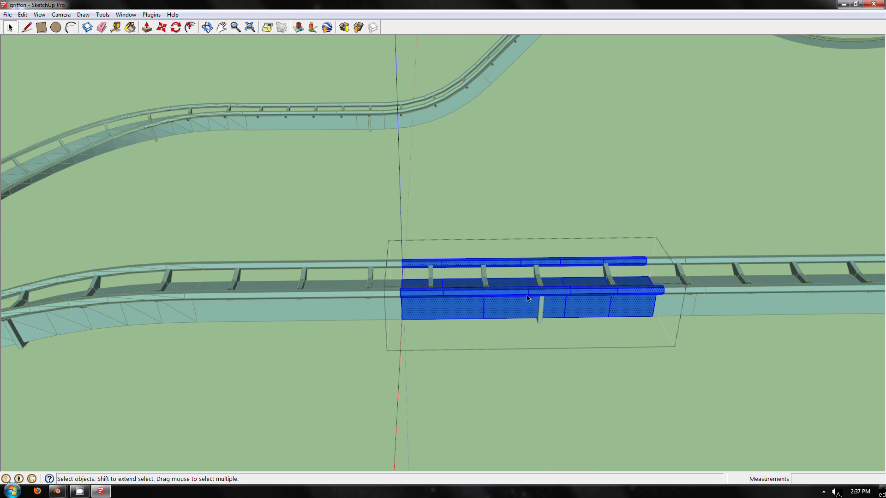
Re-enter the track group, inspect the rail's lower side face, and exit group editing
{"action": "scroll", "coordinate": [527, 298], "scroll_direction": "up", "scroll_amount": 2}
{"action": "key", "text": "ctrl+a"}
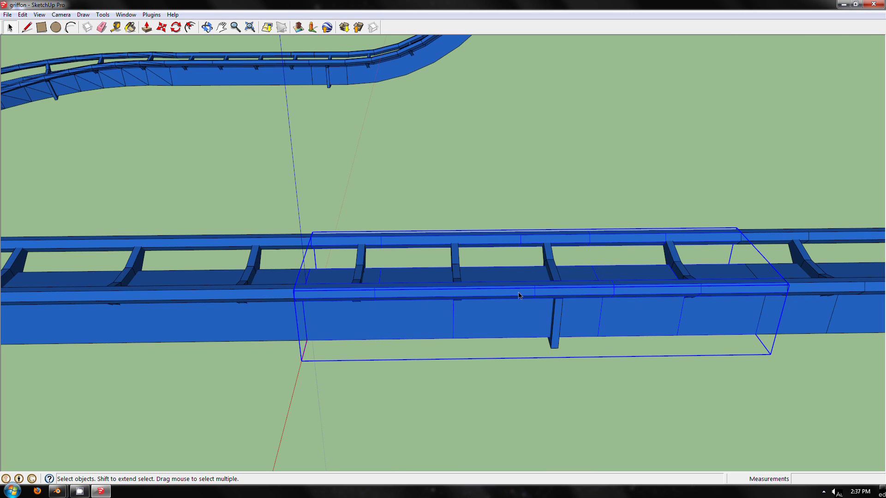
{"action": "double_click", "coordinate": [516, 293]}
{"action": "left_click", "coordinate": [438, 315]}
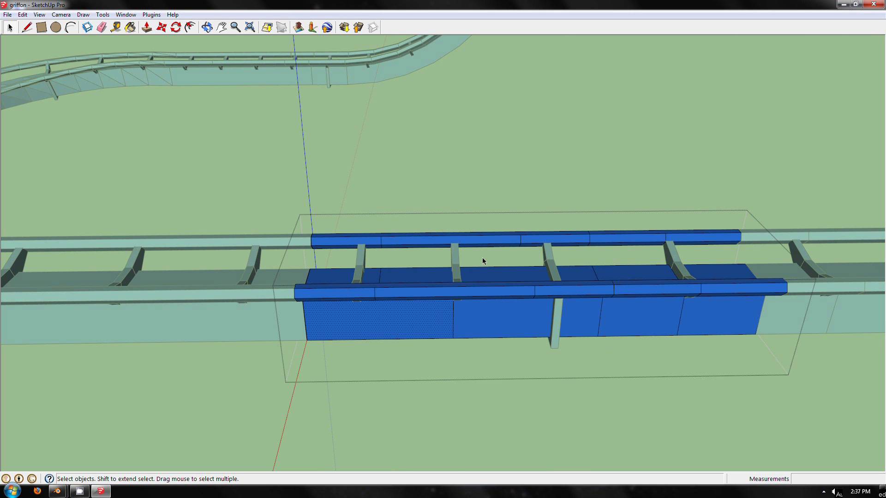
{"action": "key", "text": "Escape"}
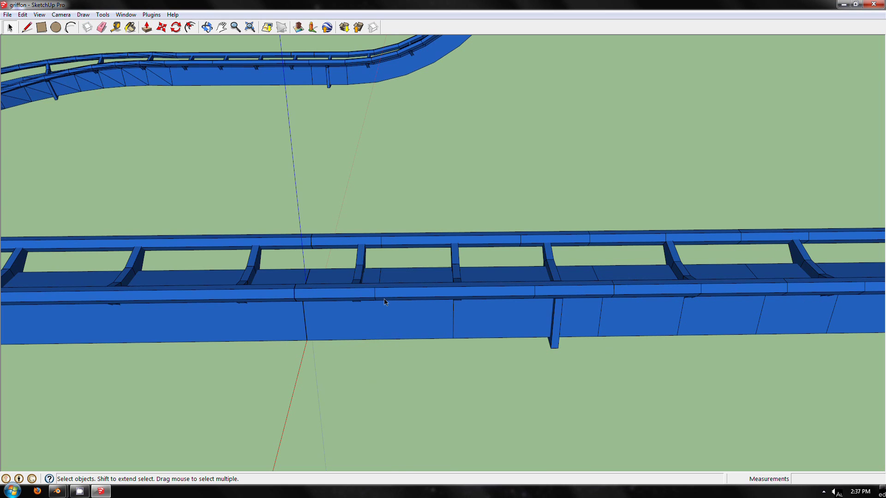
{"action": "middle_click_drag", "start_coordinate": [384, 298], "coordinate": [558, 289], "text": "shift"}
Zoom and orbit around the coaster until another lower track stretch and its crossbars fill the view
{"action": "scroll", "coordinate": [558, 292], "scroll_direction": "down", "scroll_amount": 5}
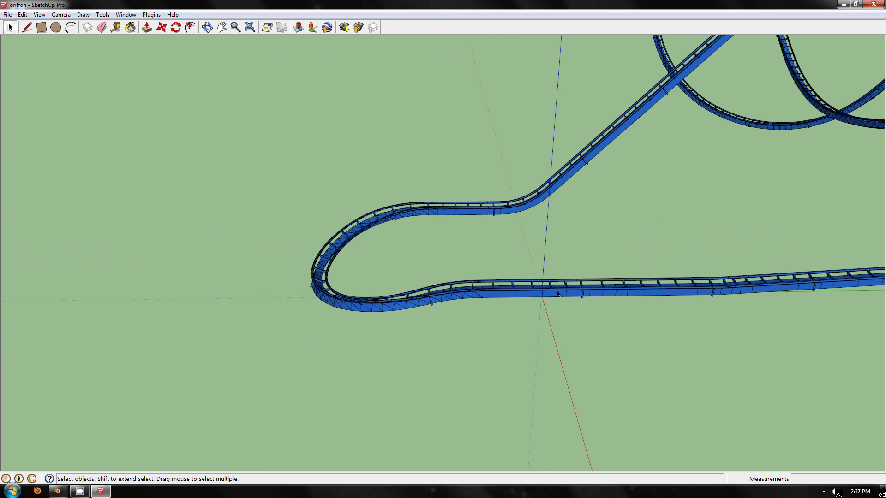
{"action": "scroll", "coordinate": [557, 293], "scroll_direction": "down", "scroll_amount": 4}
{"action": "middle_click_drag", "start_coordinate": [557, 292], "coordinate": [434, 315]}
{"action": "scroll", "coordinate": [434, 315], "scroll_direction": "up", "scroll_amount": 3}
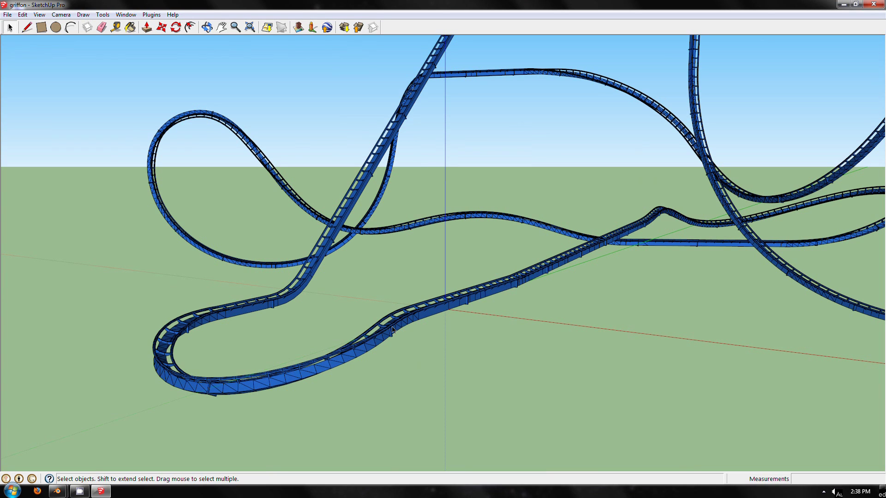
{"action": "scroll", "coordinate": [392, 329], "scroll_direction": "up", "scroll_amount": 3}
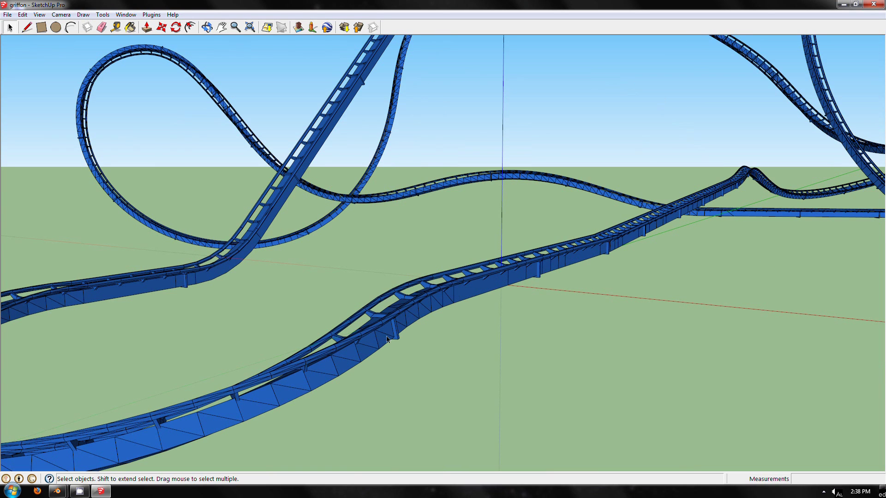
{"action": "scroll", "coordinate": [380, 332], "scroll_direction": "up", "scroll_amount": 2}
{"action": "scroll", "coordinate": [378, 323], "scroll_direction": "down", "scroll_amount": 4}
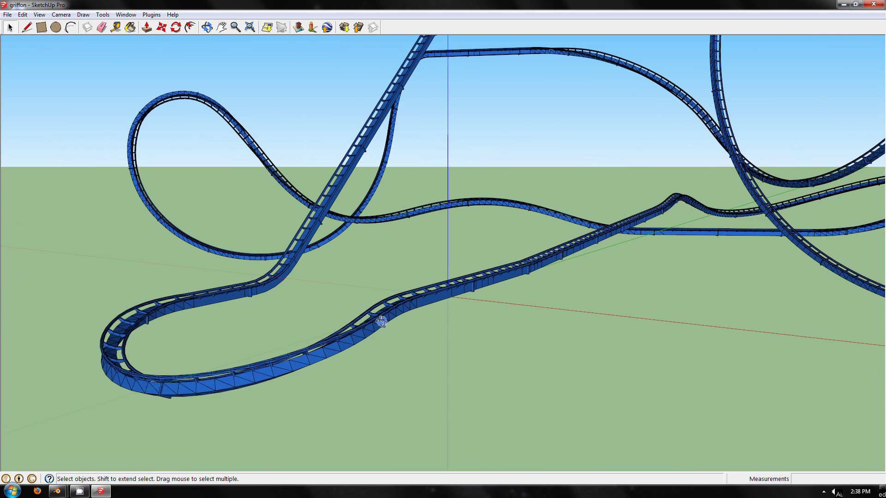
{"action": "middle_click_drag", "start_coordinate": [381, 322], "coordinate": [440, 328]}
{"action": "scroll", "coordinate": [502, 300], "scroll_direction": "up", "scroll_amount": 3}
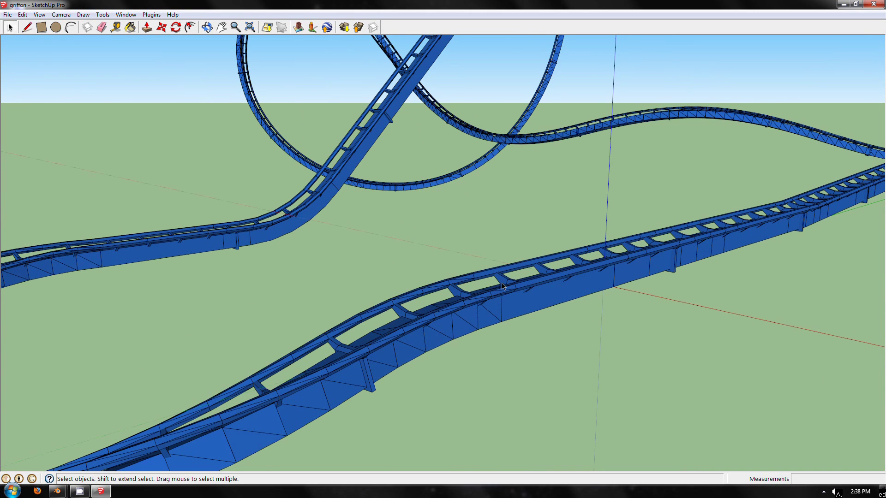
{"action": "middle_click_drag", "start_coordinate": [571, 273], "coordinate": [372, 339]}
Enter the track section's crossbar group, select all crossbars and explode them into loose geometry
{"action": "scroll", "coordinate": [373, 339], "scroll_direction": "up", "scroll_amount": 3}
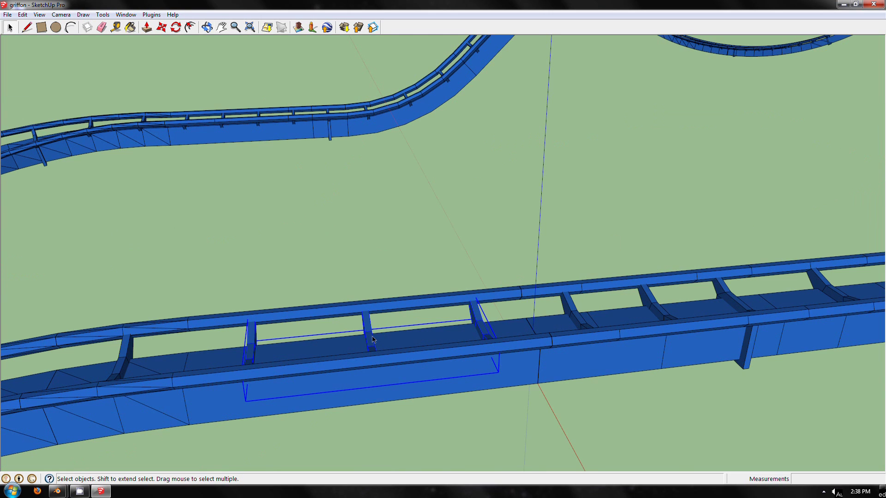
{"action": "double_click", "coordinate": [373, 340]}
{"action": "key", "text": "Escape"}
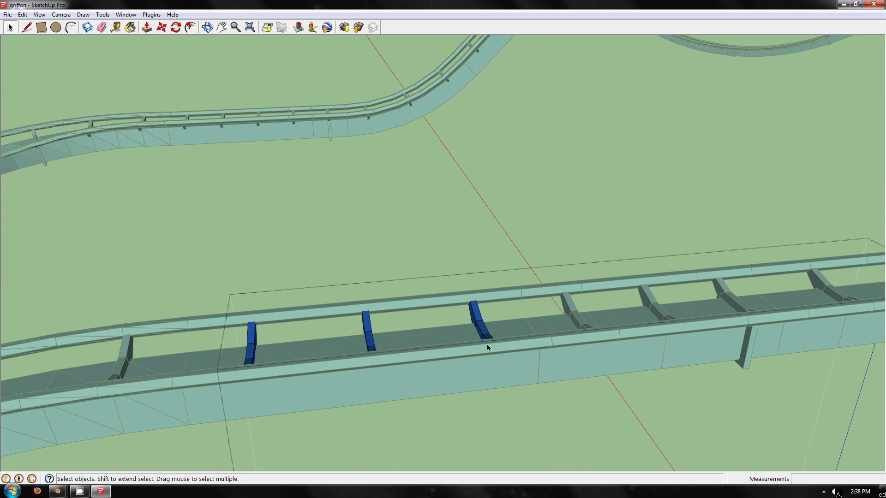
{"action": "middle_click_drag", "start_coordinate": [487, 339], "coordinate": [554, 304]}
{"action": "left_click", "coordinate": [423, 306]}
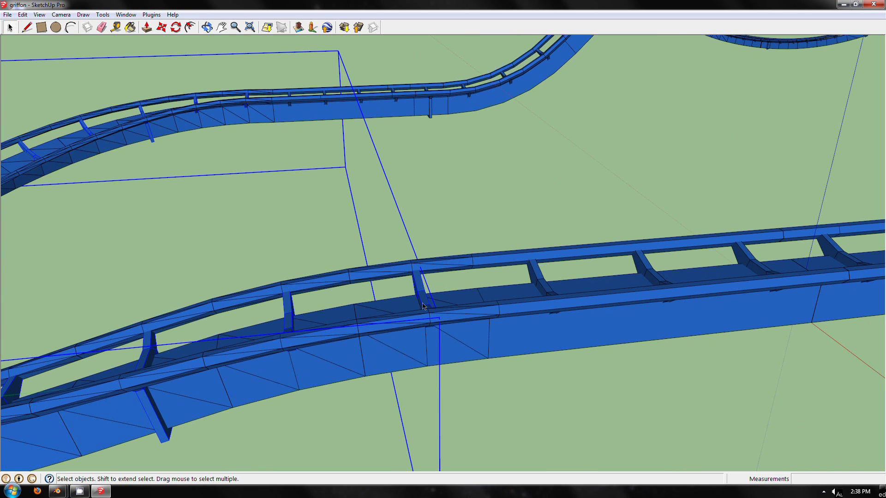
{"action": "double_click", "coordinate": [423, 306]}
{"action": "scroll", "coordinate": [422, 305], "scroll_direction": "down", "scroll_amount": 3}
{"action": "middle_click_drag", "start_coordinate": [422, 304], "coordinate": [563, 293]}
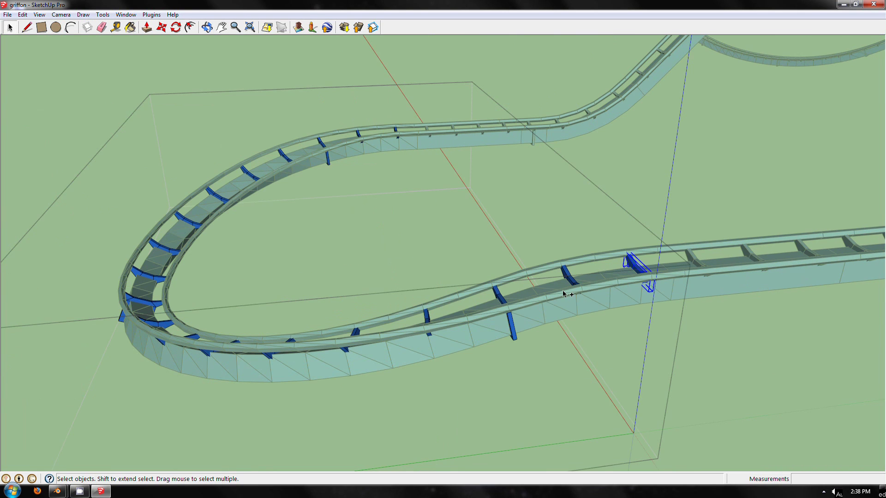
{"action": "key", "text": "ctrl+a"}
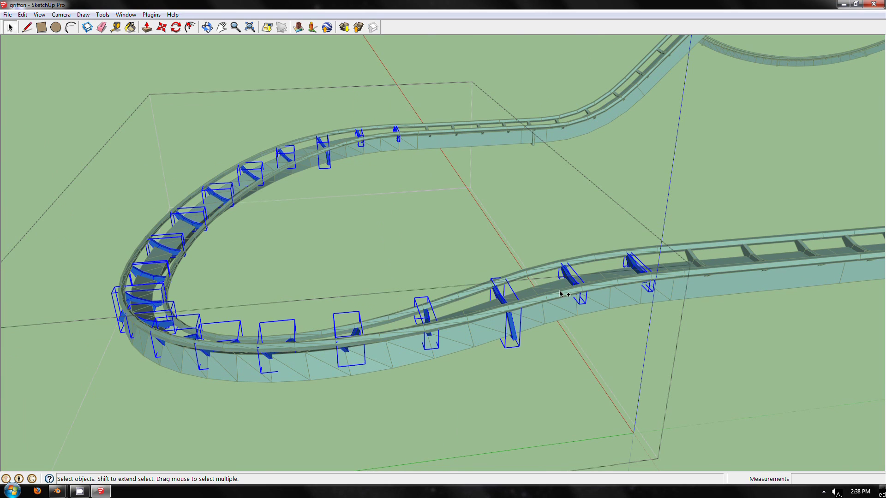
{"action": "right_click", "coordinate": [572, 280]}
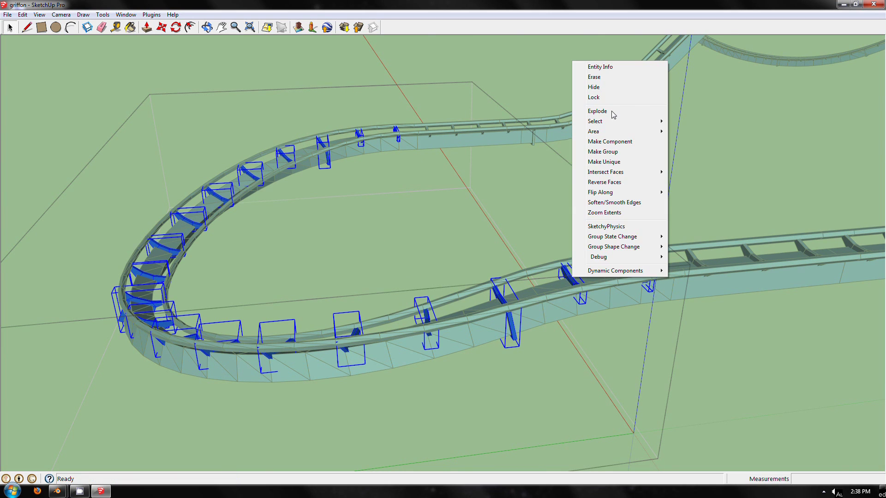
{"action": "left_click", "coordinate": [598, 112]}
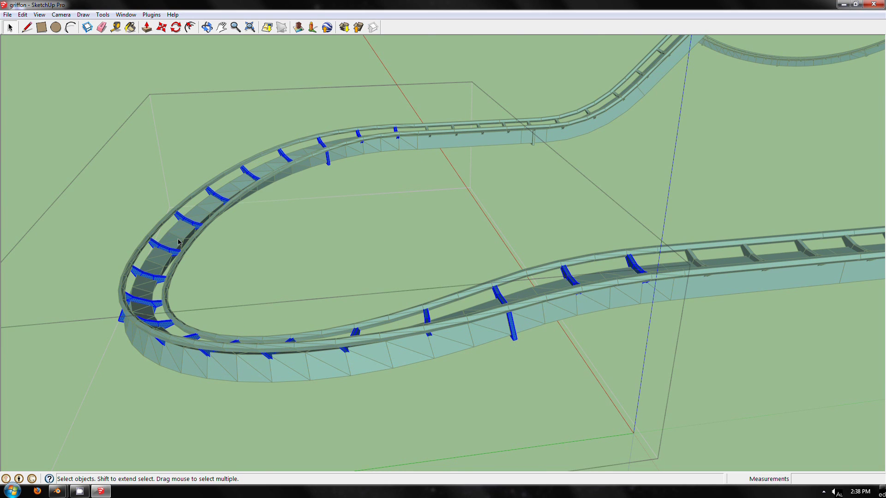
Group the rails and deck with Ctrl+G, explode them twice into plain geometry, then leave the group
{"action": "left_click", "coordinate": [453, 329]}
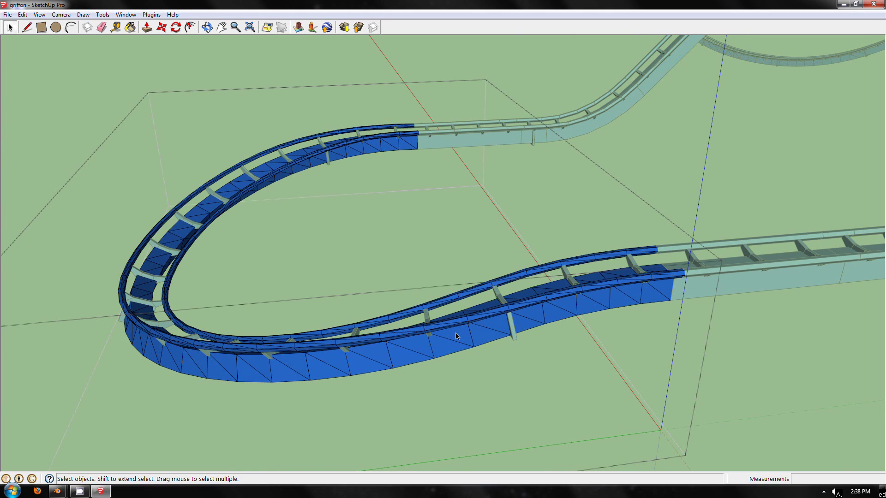
{"action": "key", "text": "ctrl+g"}
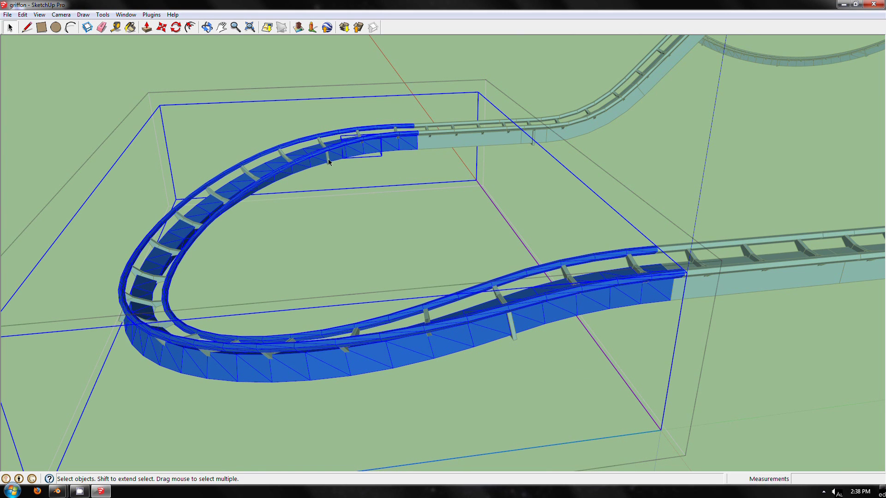
{"action": "right_click", "coordinate": [469, 115]}
{"action": "left_click", "coordinate": [508, 165]}
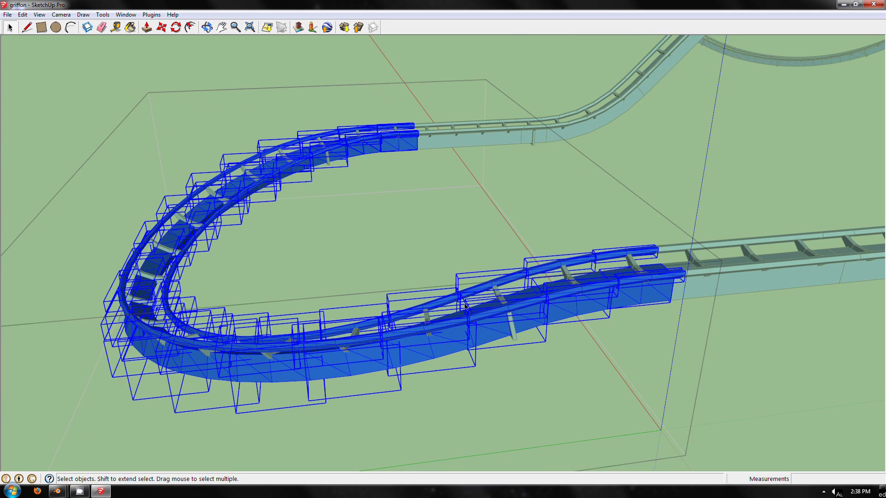
{"action": "right_click", "coordinate": [455, 329]}
{"action": "left_click", "coordinate": [491, 151]}
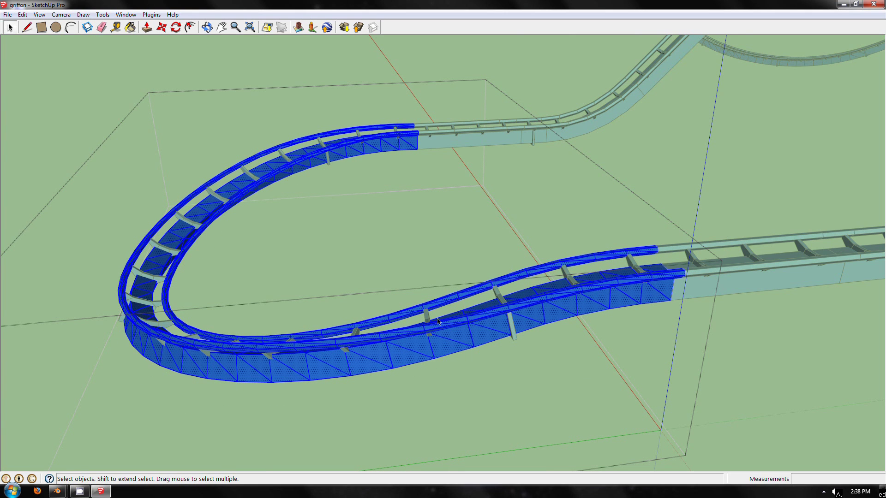
{"action": "right_click", "coordinate": [444, 337]}
{"action": "left_click", "coordinate": [573, 262]}
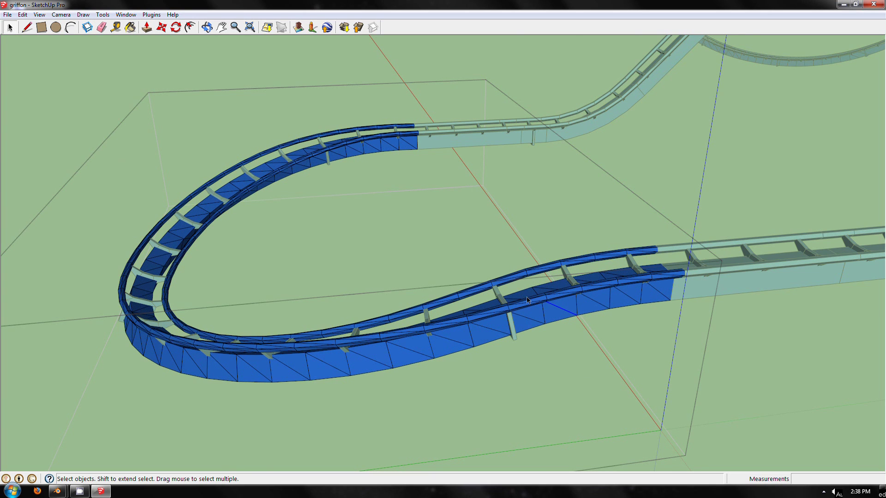
{"action": "key", "text": "Escape"}
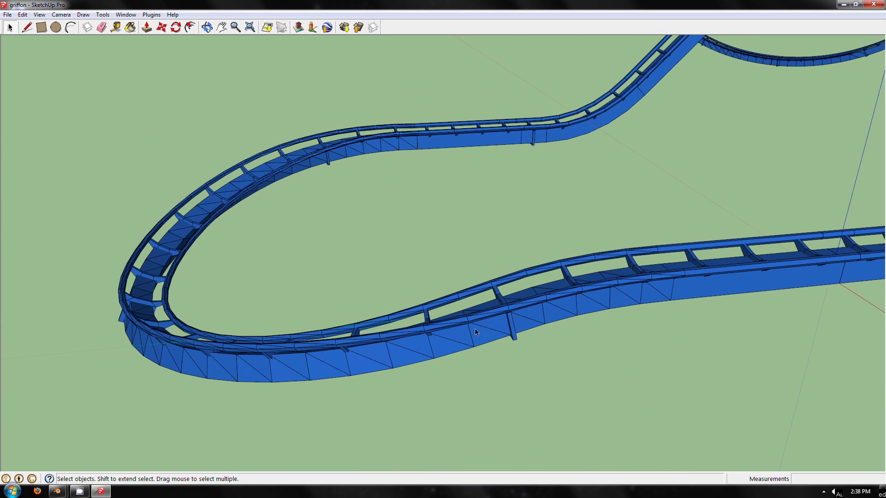
Zoom to the next track section up the climb, edit it, and explode its selected nested parts
{"action": "scroll", "coordinate": [382, 355], "scroll_direction": "down", "scroll_amount": 4}
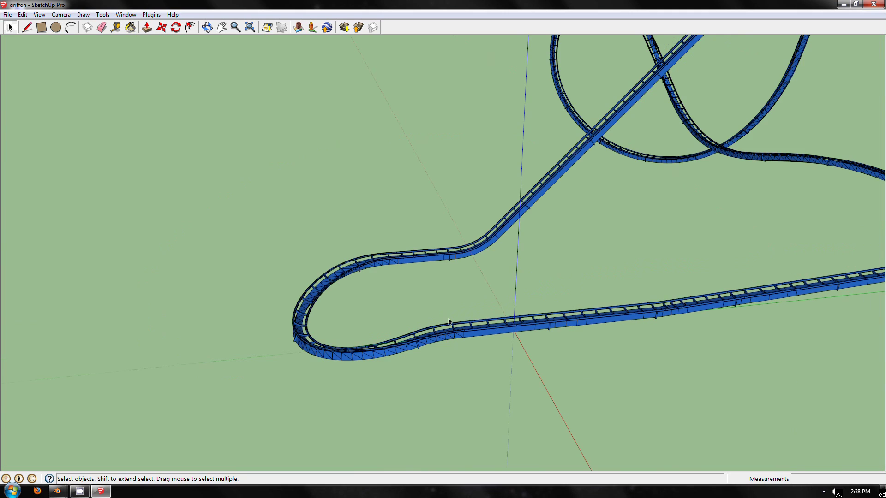
{"action": "scroll", "coordinate": [449, 321], "scroll_direction": "up", "scroll_amount": 5}
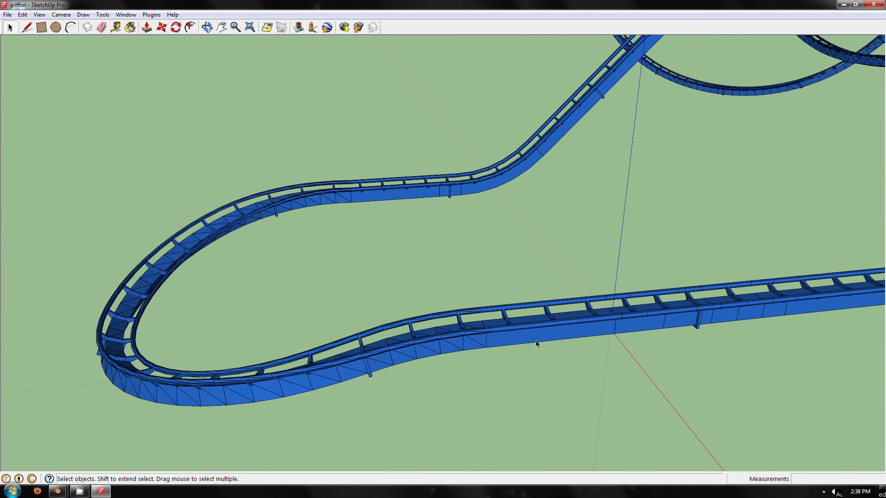
{"action": "scroll", "coordinate": [536, 340], "scroll_direction": "up", "scroll_amount": 3}
{"action": "double_click", "coordinate": [554, 258]}
{"action": "right_click", "coordinate": [584, 255]}
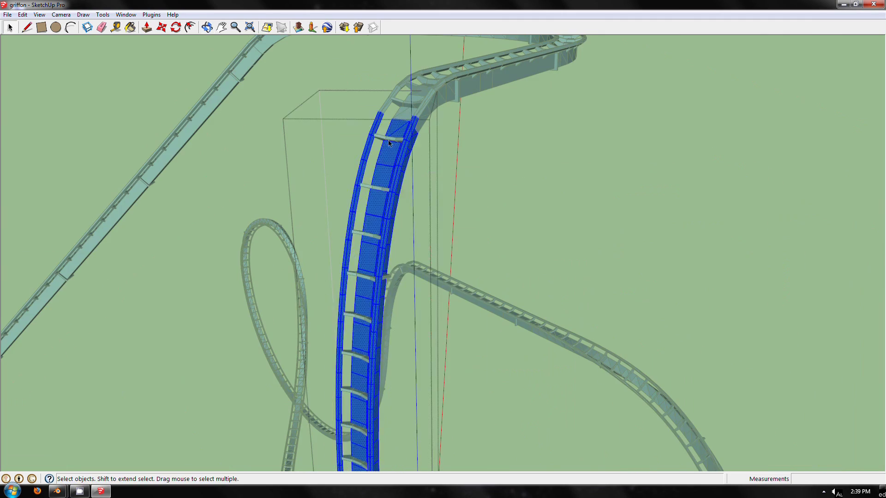
{"action": "right_click", "coordinate": [388, 139]}
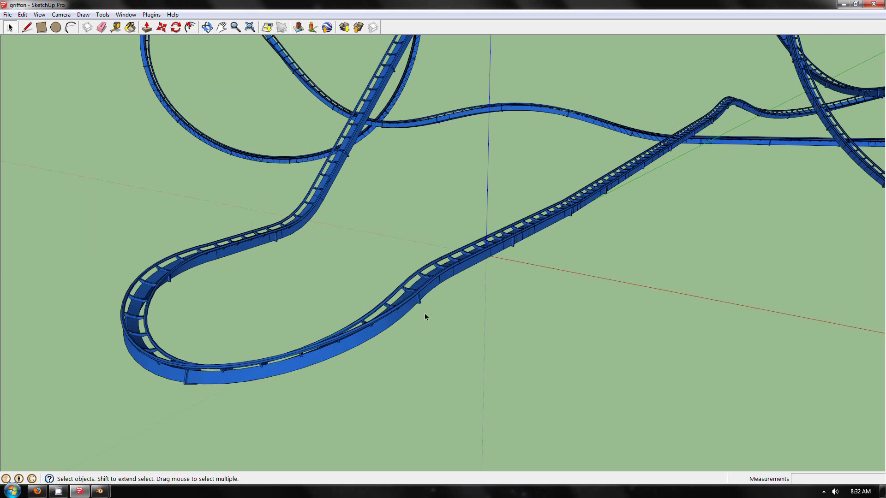
Select the looping section plus the rising, crest, descending and loop-bottom track segments
{"action": "left_click", "coordinate": [388, 325]}
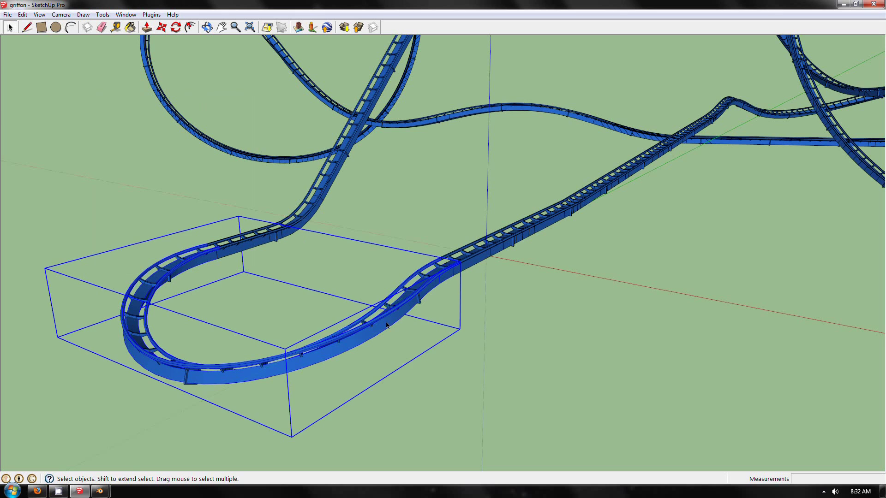
{"action": "left_click", "coordinate": [480, 263], "text": "shift"}
{"action": "left_click", "coordinate": [528, 239], "text": "shift"}
{"action": "left_click", "coordinate": [573, 218], "text": "shift"}
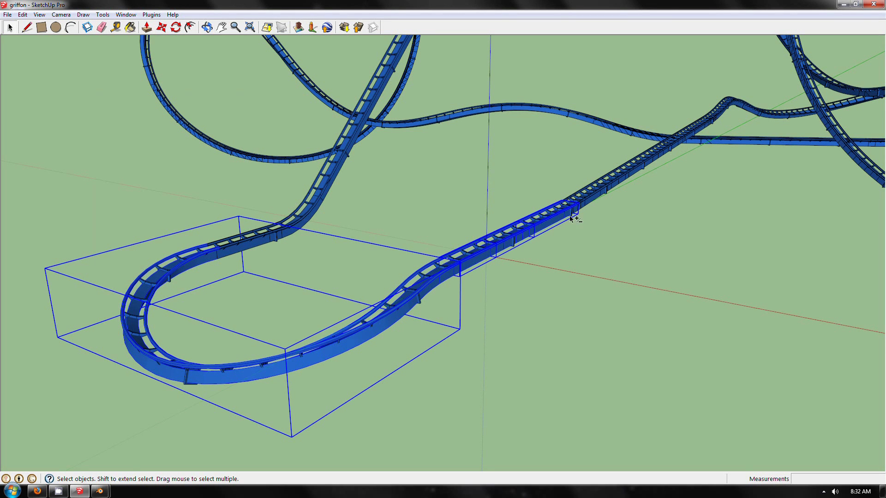
{"action": "left_click", "coordinate": [602, 196], "text": "shift"}
{"action": "left_click", "coordinate": [618, 182], "text": "shift"}
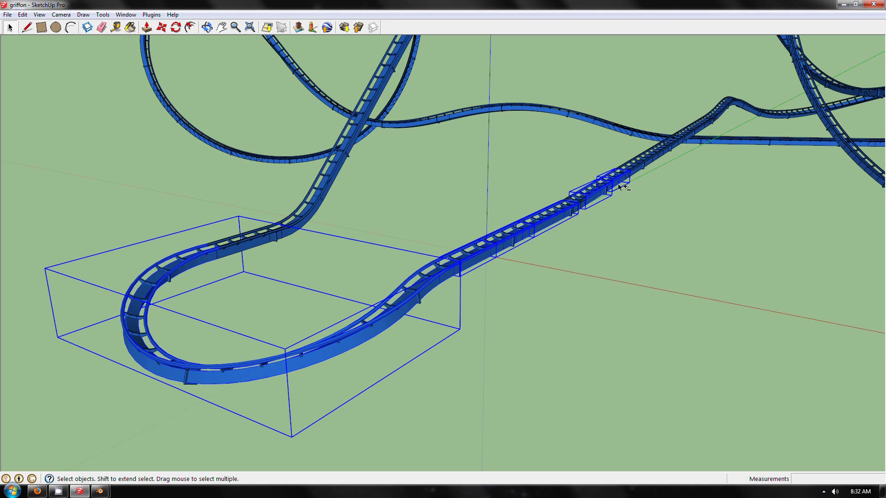
{"action": "left_click", "coordinate": [579, 208], "text": "shift"}
{"action": "left_click", "coordinate": [594, 198], "text": "shift"}
{"action": "left_click", "coordinate": [267, 238], "text": "shift"}
{"action": "left_click", "coordinate": [307, 213], "text": "shift"}
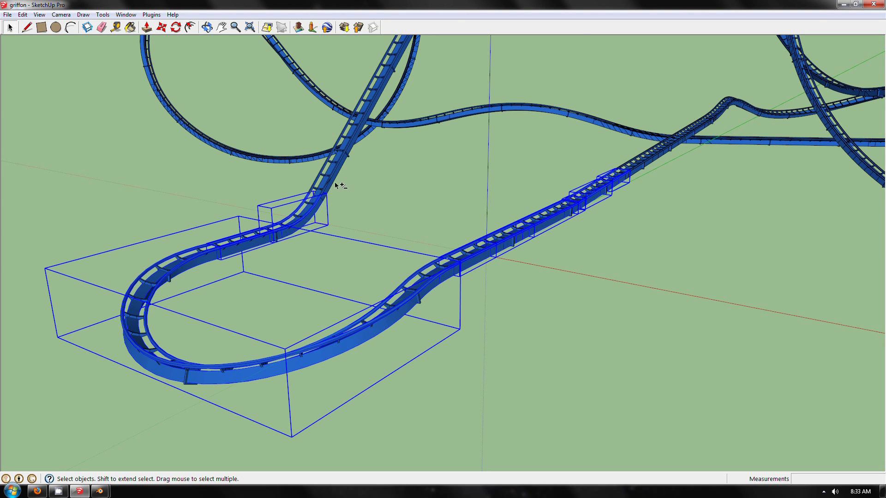
{"action": "left_click", "coordinate": [340, 183], "text": "shift"}
{"action": "left_click", "coordinate": [396, 127], "text": "shift"}
{"action": "left_click", "coordinate": [369, 134], "text": "shift"}
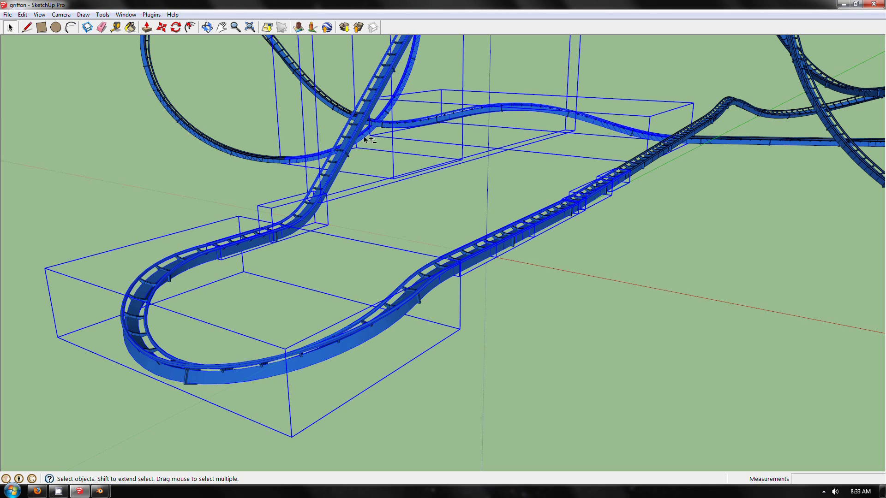
{"action": "left_click", "coordinate": [337, 114], "text": "shift"}
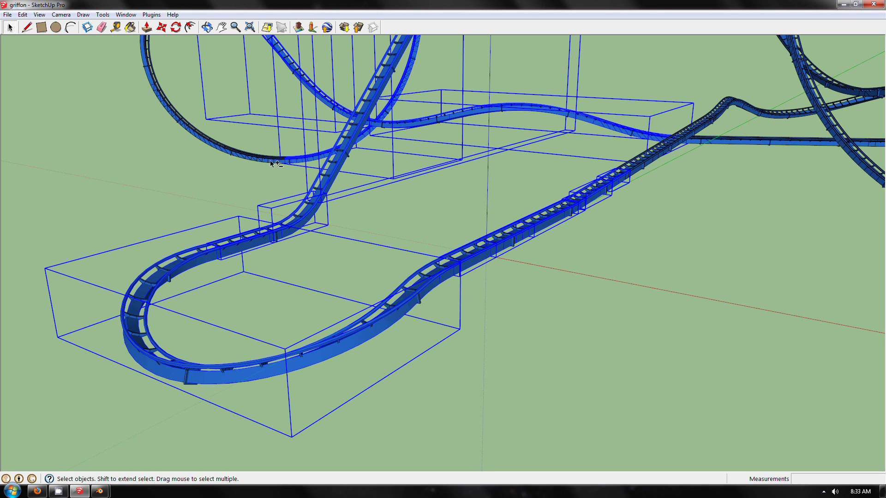
{"action": "left_click", "coordinate": [276, 160], "text": "shift"}
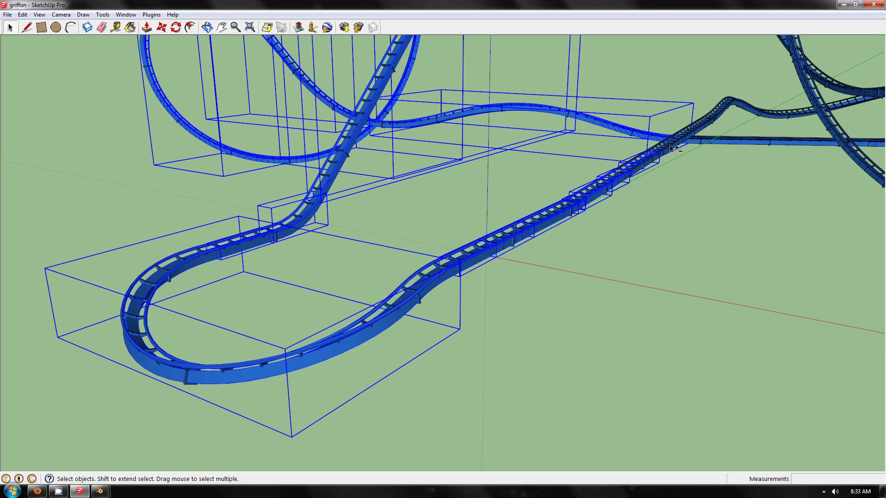
Extend the selection with the straight climbing segments, the lower straight track, upper curve and loop track
{"action": "middle_click_drag", "start_coordinate": [657, 149], "coordinate": [472, 251], "text": "shift"}
{"action": "scroll", "coordinate": [472, 250], "scroll_direction": "up", "scroll_amount": 3}
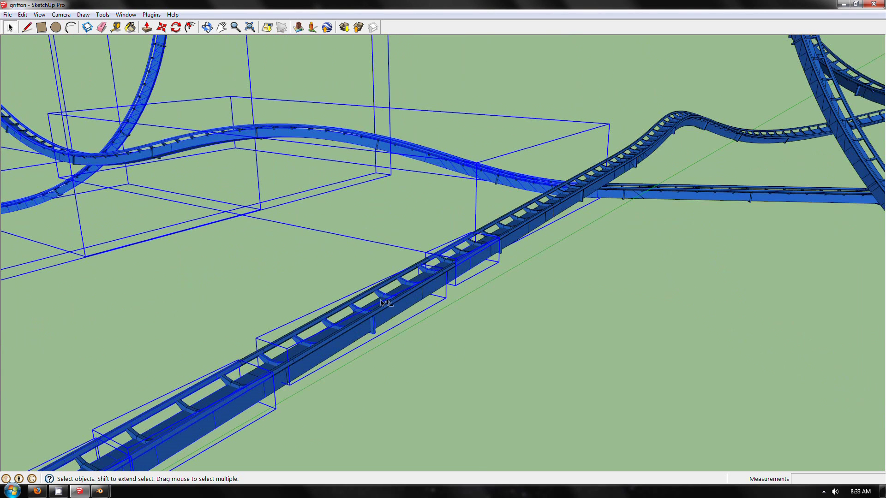
{"action": "left_click", "coordinate": [387, 307], "text": "shift"}
{"action": "left_click", "coordinate": [382, 312], "text": "shift"}
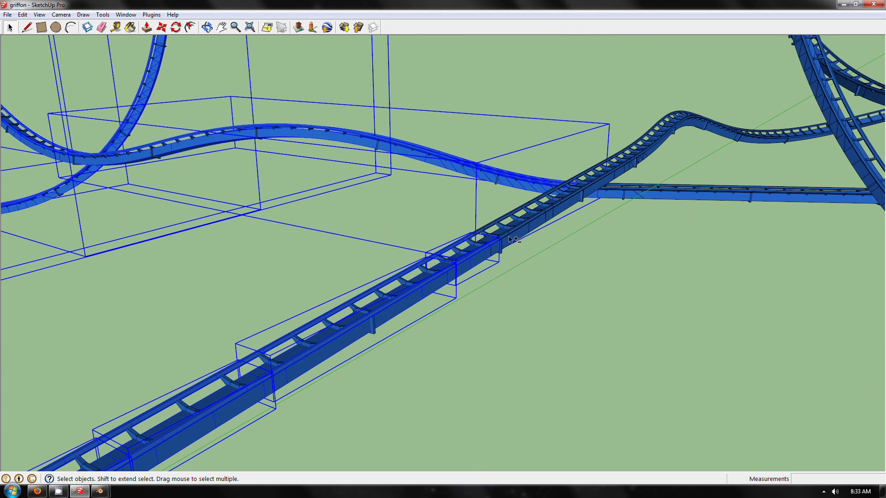
{"action": "left_click", "coordinate": [593, 189], "text": "shift"}
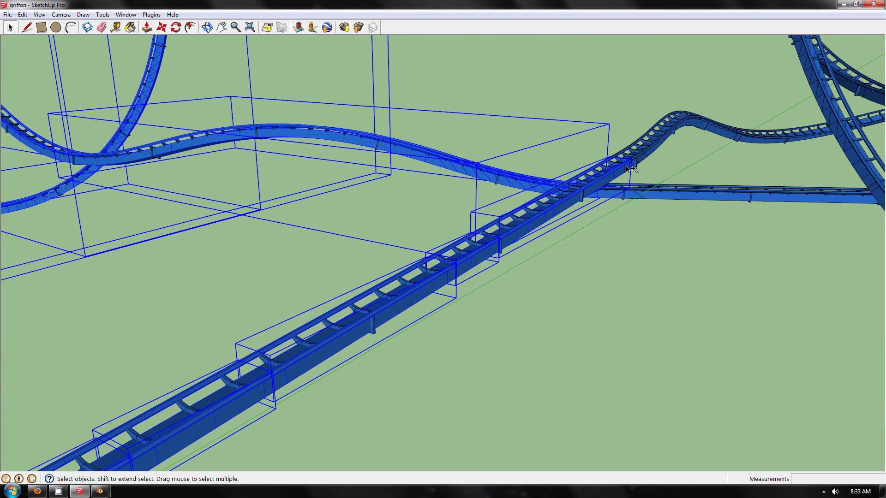
{"action": "left_click", "coordinate": [685, 201], "text": "shift"}
{"action": "left_click", "coordinate": [760, 145], "text": "shift"}
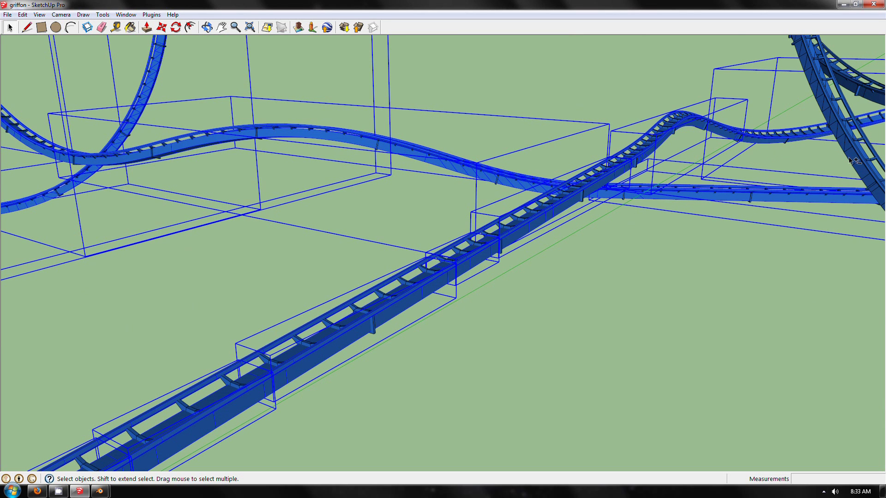
{"action": "middle_click_drag", "start_coordinate": [867, 91], "coordinate": [462, 182], "text": "shift"}
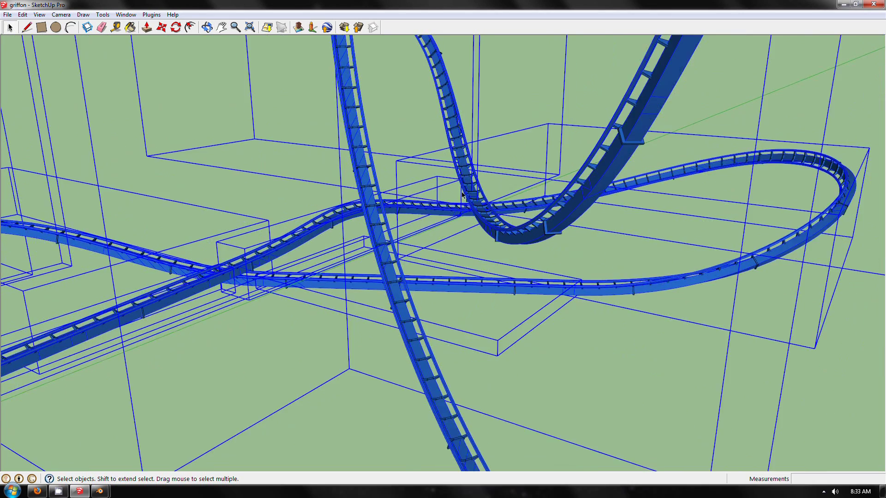
{"action": "scroll", "coordinate": [461, 194], "scroll_direction": "down", "scroll_amount": 5}
{"action": "left_click", "coordinate": [702, 418], "text": "shift"}
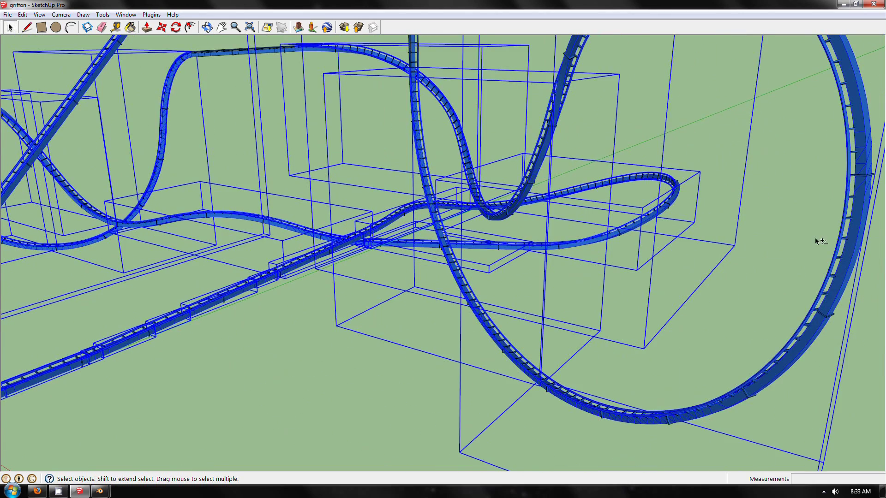
Add the loop's vertical and top track and the right and left curved pieces, then zoom to show everything
{"action": "middle_click_drag", "start_coordinate": [817, 241], "coordinate": [585, 251]}
{"action": "scroll", "coordinate": [393, 194], "scroll_direction": "up", "scroll_amount": 2}
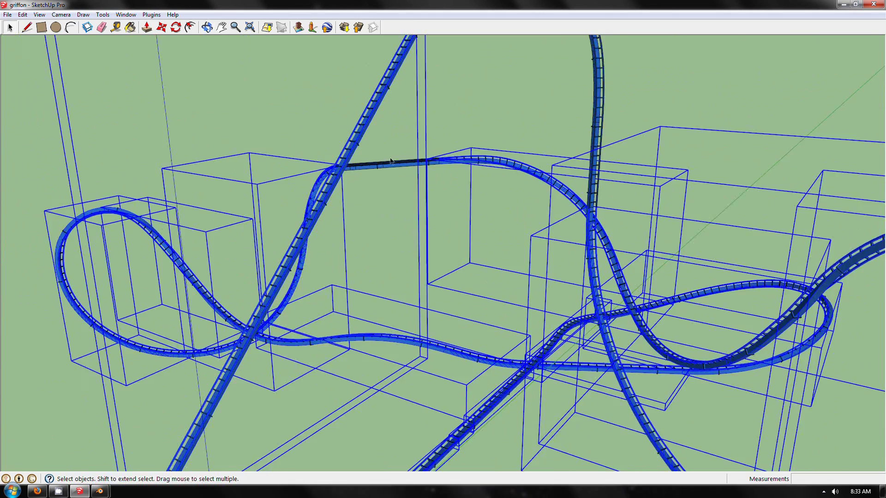
{"action": "scroll", "coordinate": [390, 161], "scroll_direction": "up", "scroll_amount": 2}
{"action": "scroll", "coordinate": [405, 170], "scroll_direction": "down", "scroll_amount": 6}
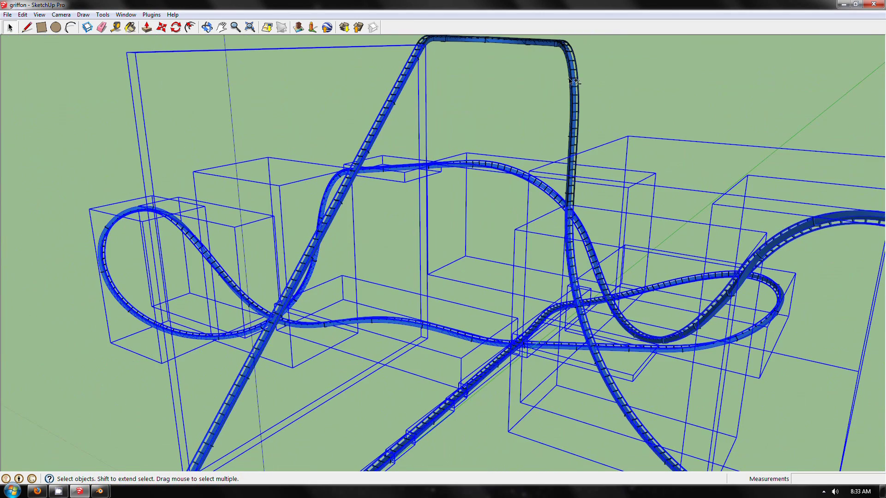
{"action": "left_click", "coordinate": [575, 81], "text": "shift"}
{"action": "left_click", "coordinate": [546, 46], "text": "shift"}
{"action": "scroll", "coordinate": [534, 89], "scroll_direction": "up", "scroll_amount": 3}
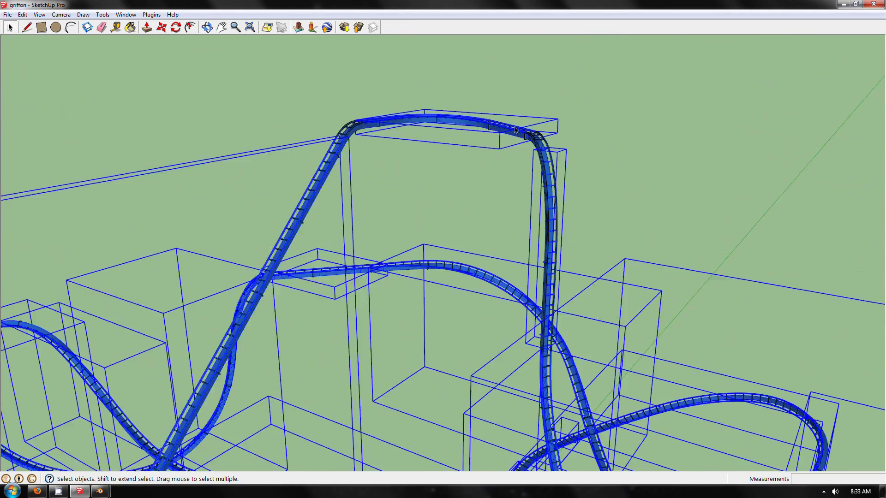
{"action": "scroll", "coordinate": [515, 130], "scroll_direction": "up", "scroll_amount": 2}
{"action": "left_click", "coordinate": [576, 177], "text": "shift"}
{"action": "left_click", "coordinate": [580, 170], "text": "shift"}
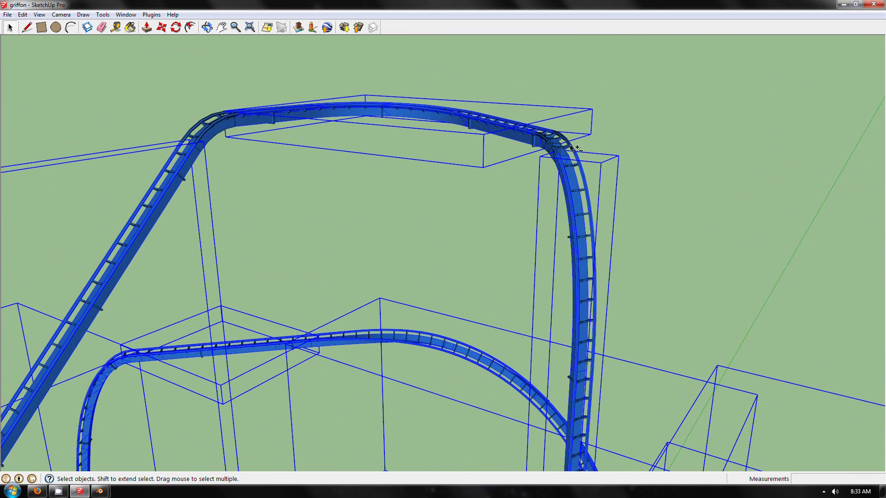
{"action": "left_click", "coordinate": [572, 144], "text": "shift"}
{"action": "left_click", "coordinate": [227, 130], "text": "shift"}
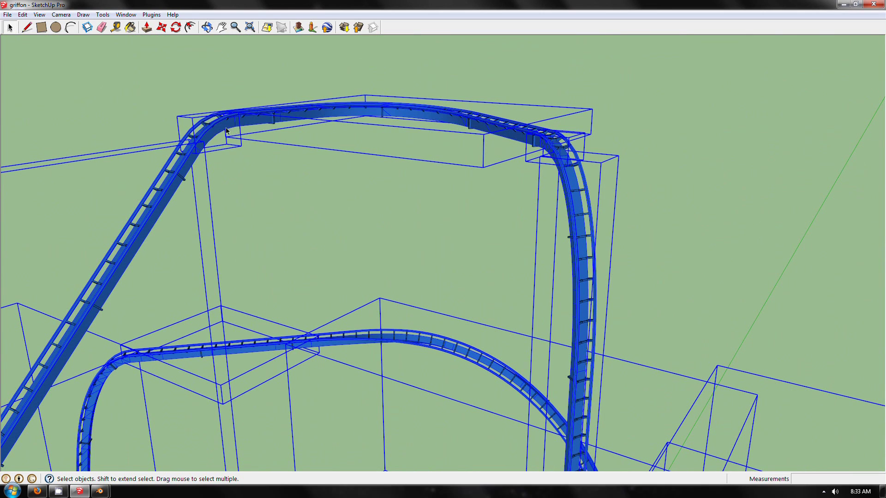
{"action": "scroll", "coordinate": [227, 130], "scroll_direction": "down", "scroll_amount": 8}
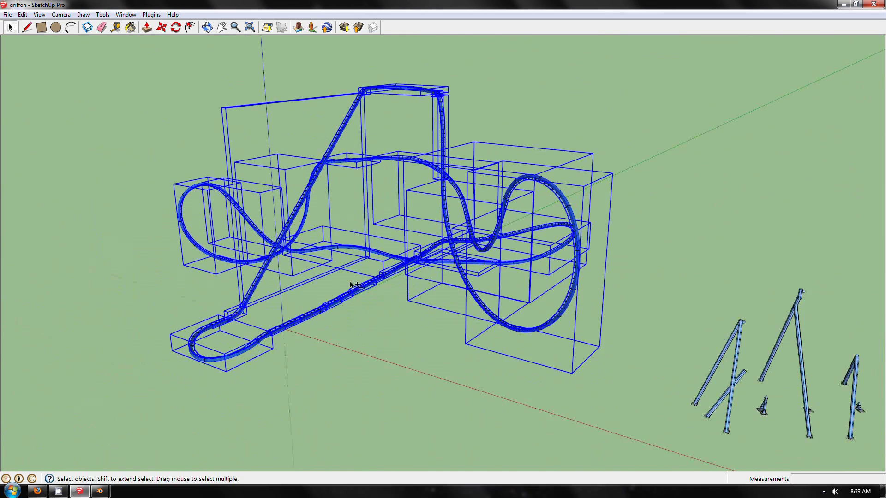
{"action": "scroll", "coordinate": [351, 284], "scroll_direction": "up", "scroll_amount": 1}
Export the selection as griffon.3ds with 'Export only current selection' ticked, and dismiss the 22397-triangle results
{"action": "left_click", "coordinate": [7, 14]}
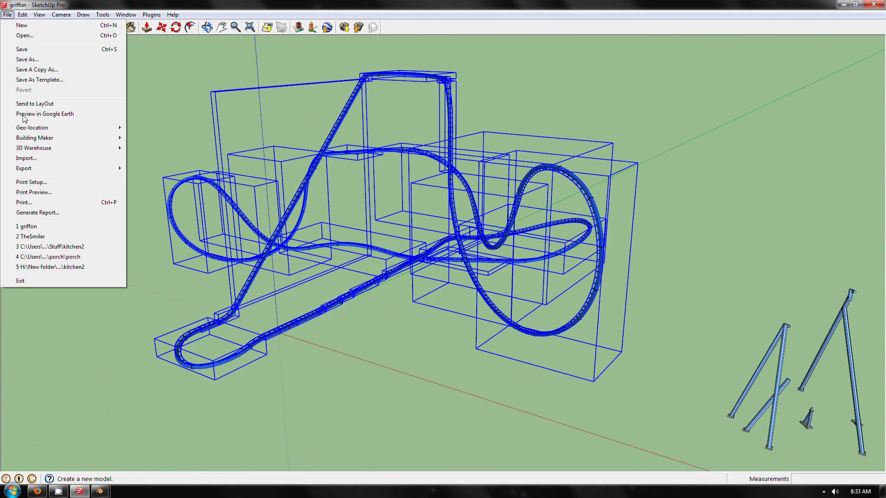
{"action": "mouse_move", "coordinate": [114, 173]}
{"action": "left_click", "coordinate": [152, 168]}
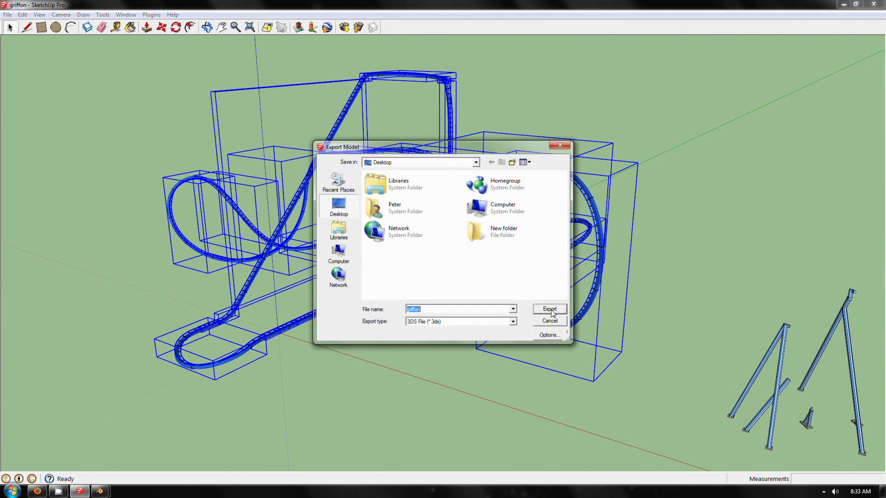
{"action": "left_click", "coordinate": [545, 334]}
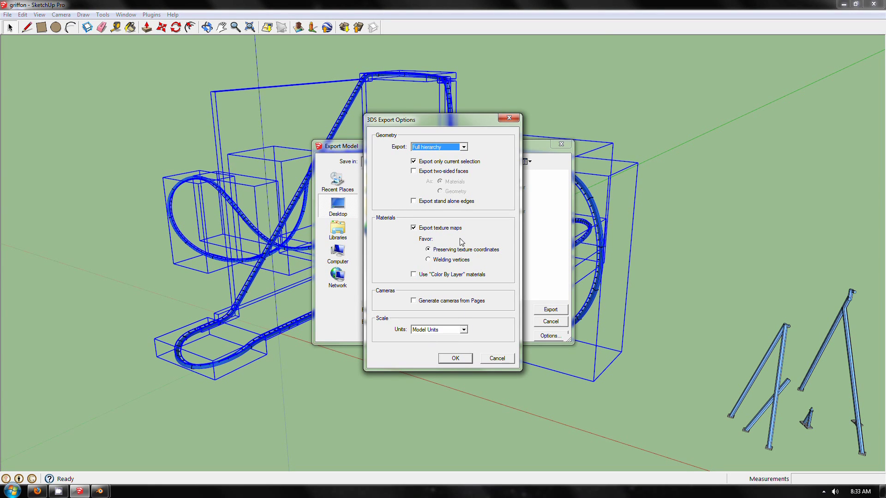
{"action": "left_click", "coordinate": [455, 358]}
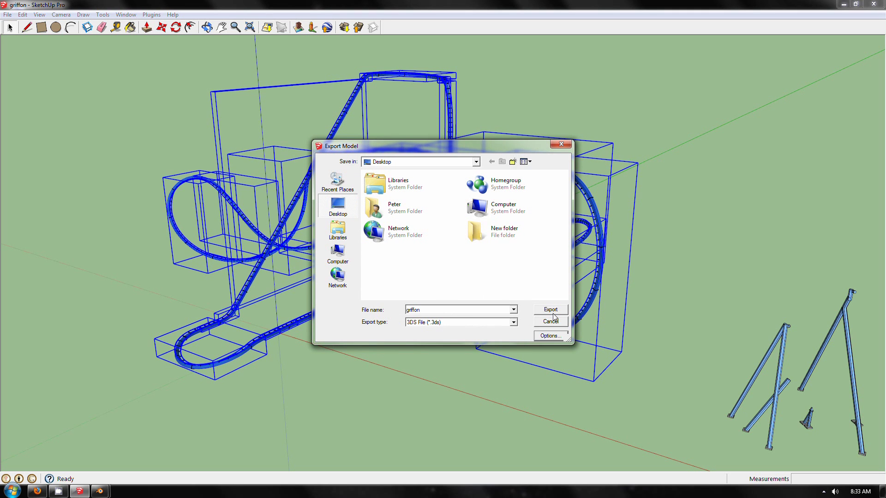
{"action": "left_click", "coordinate": [552, 311]}
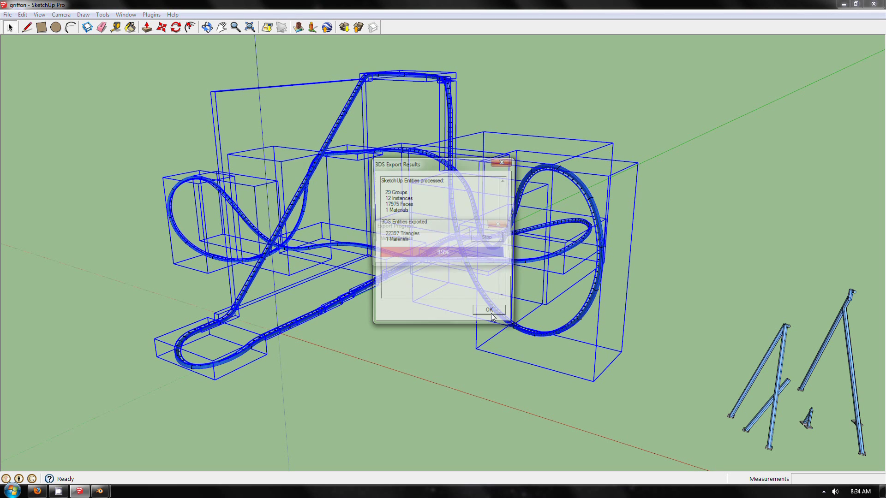
{"action": "left_click", "coordinate": [491, 314]}
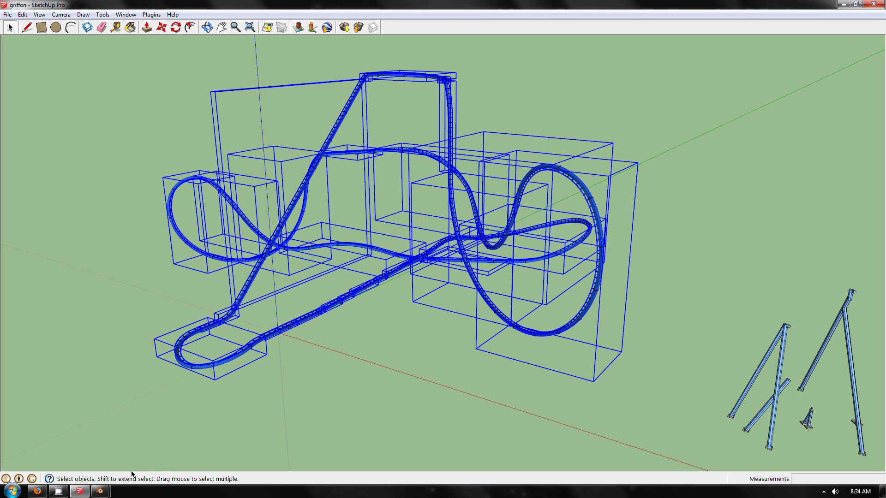
Switch to Blender, start a 3D Studio (.3ds) import and point the file browser at C:\
{"action": "mouse_move", "coordinate": [99, 491]}
{"action": "left_click", "coordinate": [175, 450]}
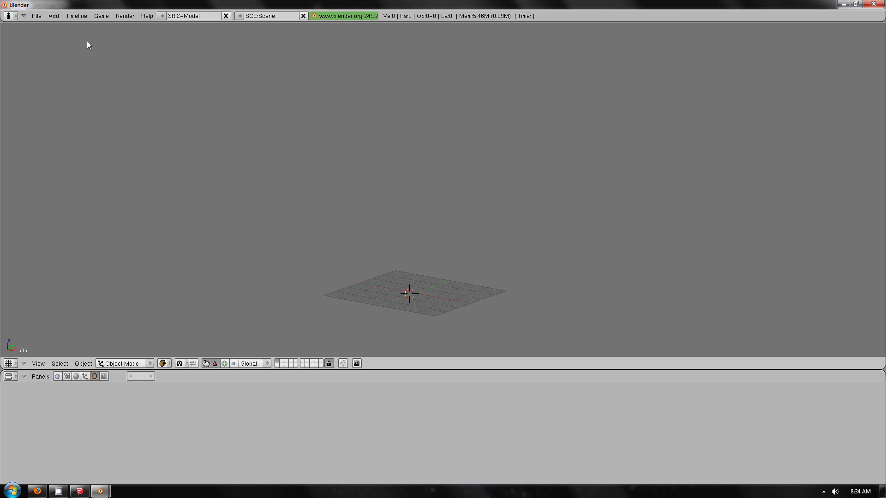
{"action": "left_click", "coordinate": [38, 15]}
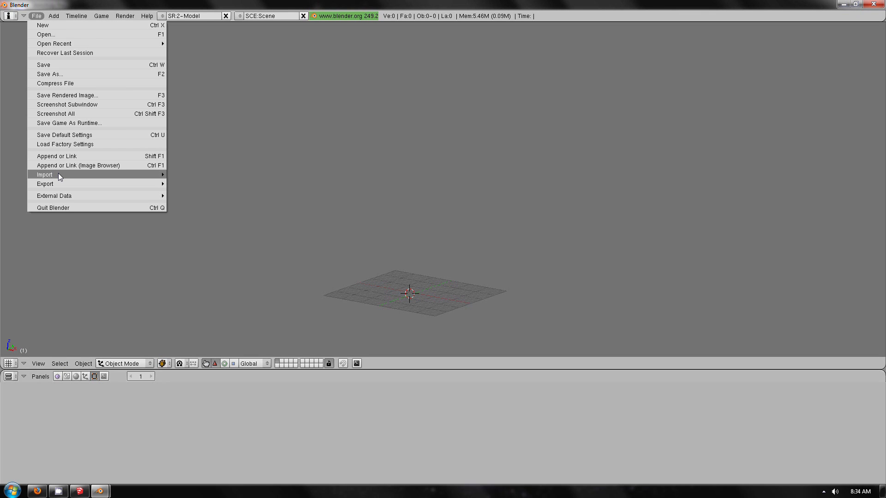
{"action": "mouse_move", "coordinate": [59, 174]}
{"action": "left_click", "coordinate": [209, 205]}
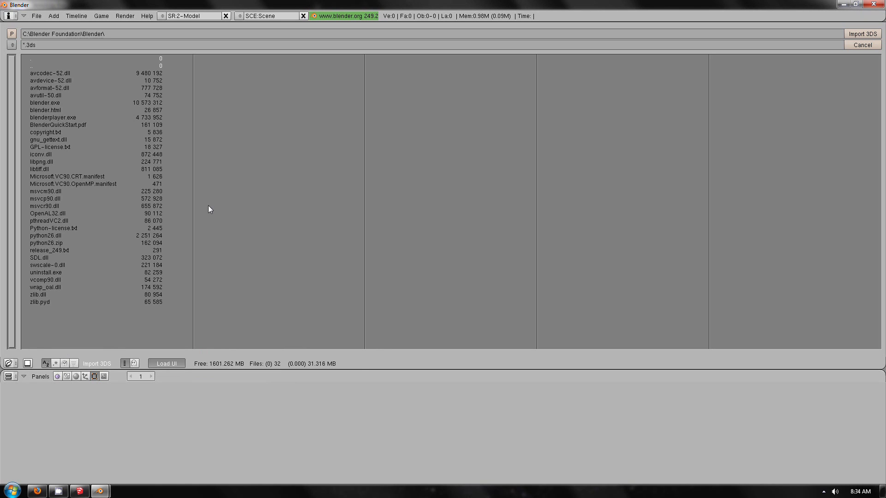
{"action": "left_click", "coordinate": [73, 31]}
{"action": "type", "text": "C:\\"}
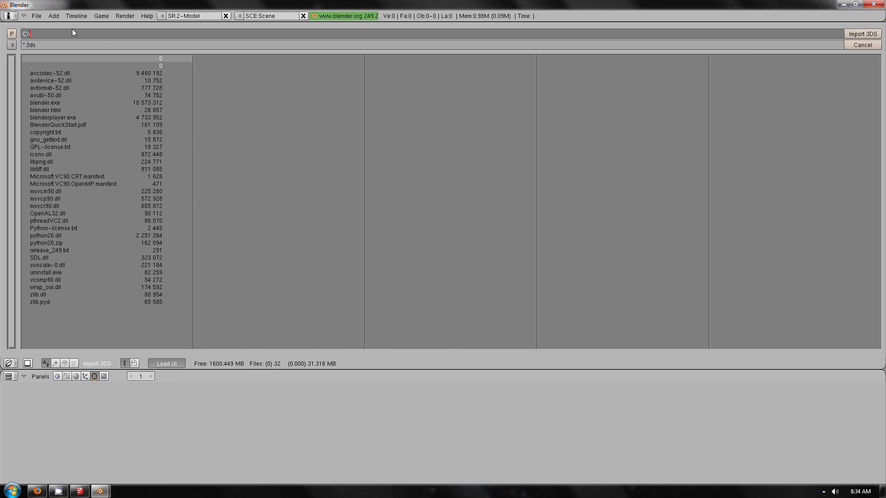
{"action": "key", "text": "Return"}
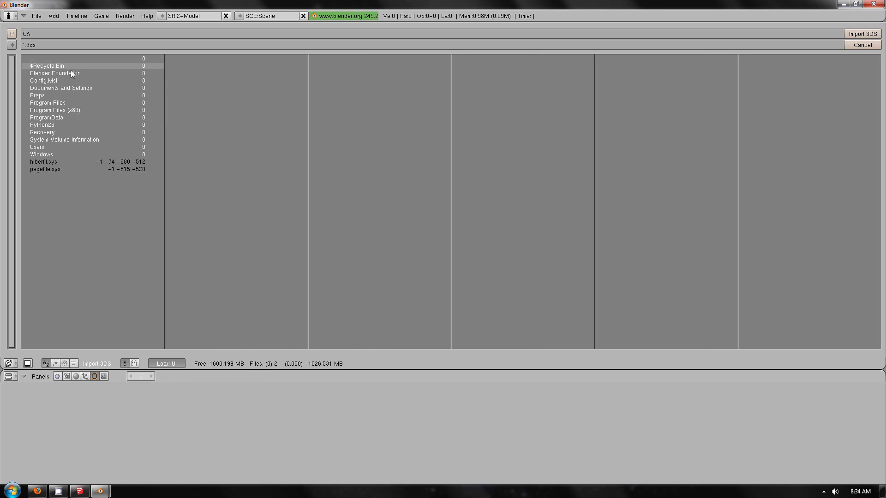
Browse to the Desktop, pick griffon.3ds, set Size Constraint to 0.00 and import it
{"action": "left_click", "coordinate": [62, 147]}
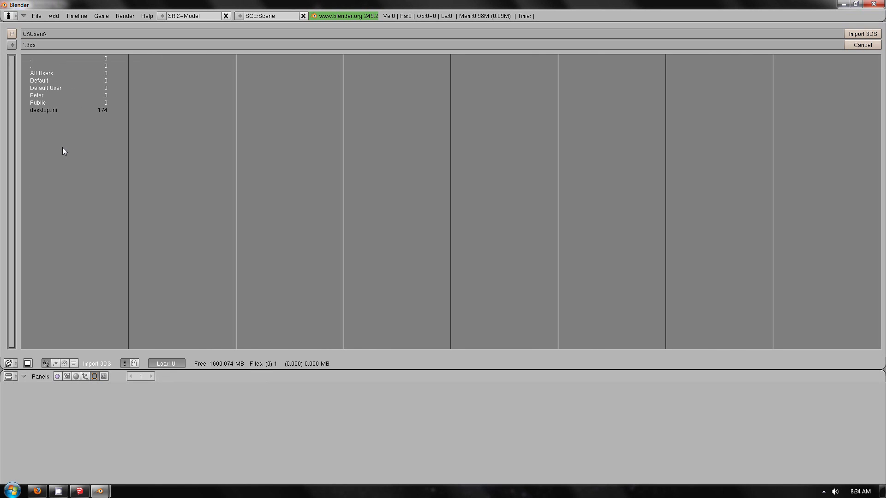
{"action": "left_click", "coordinate": [53, 96]}
{"action": "left_click", "coordinate": [52, 102]}
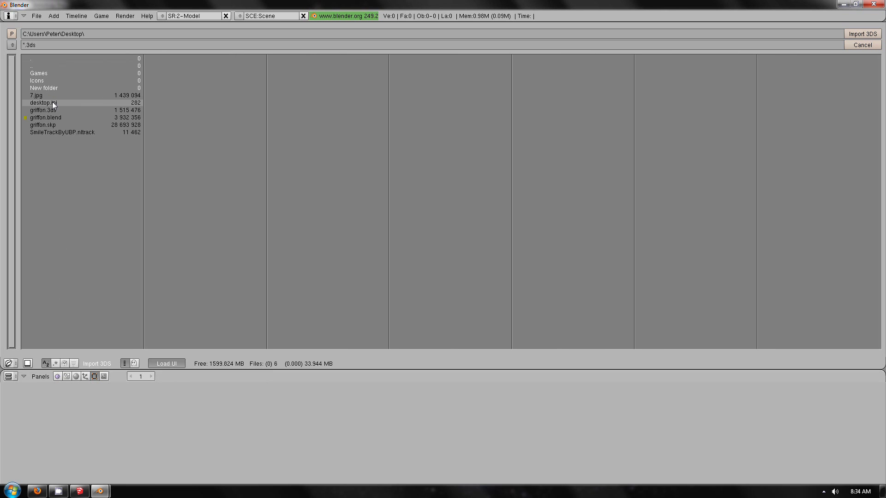
{"action": "left_click", "coordinate": [65, 111]}
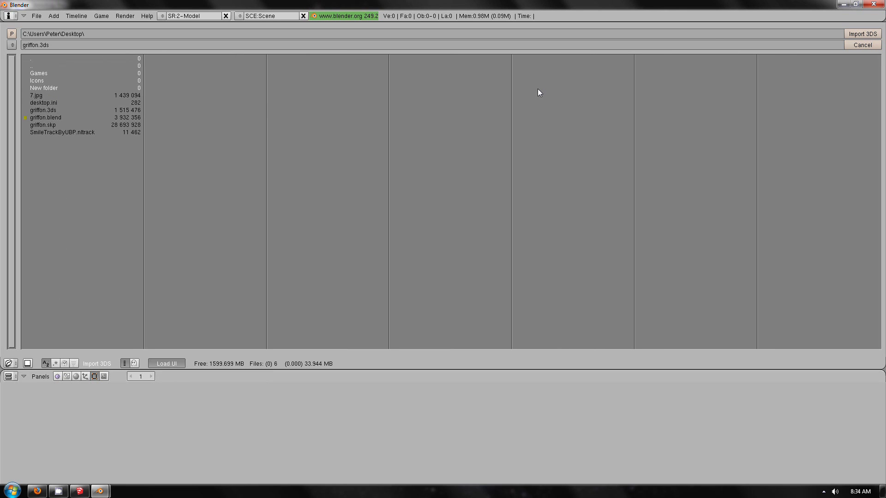
{"action": "left_click", "coordinate": [862, 34]}
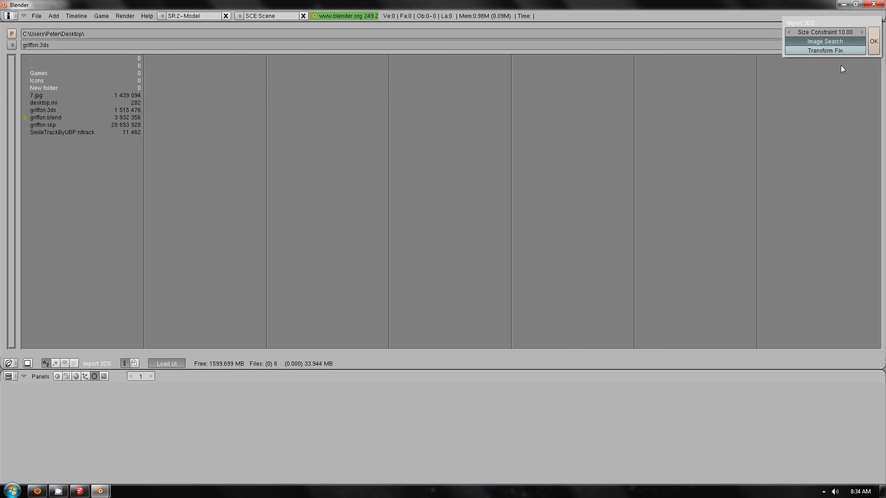
{"action": "left_click", "coordinate": [791, 32]}
{"action": "left_click", "coordinate": [790, 31]}
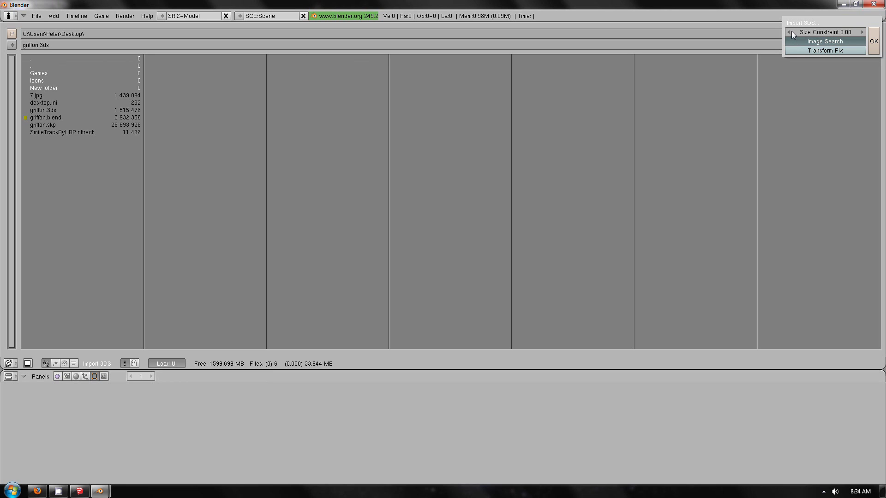
{"action": "left_click", "coordinate": [871, 43]}
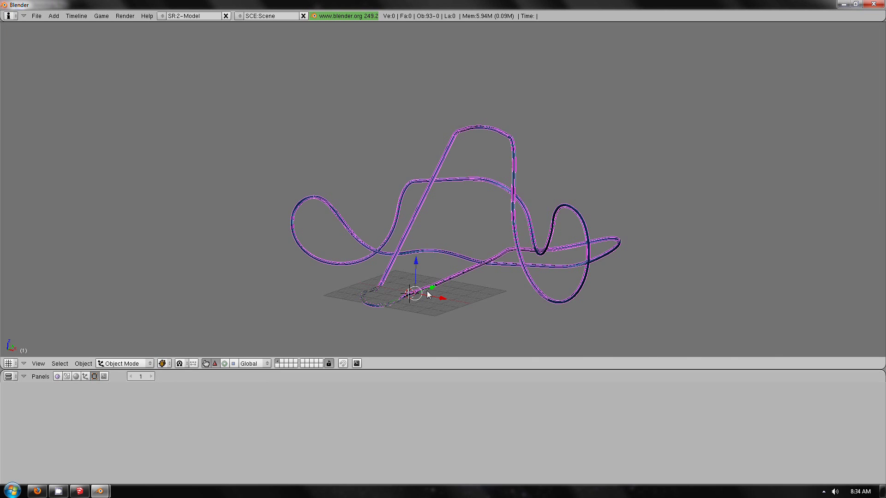
{"action": "scroll", "coordinate": [404, 302], "scroll_direction": "up", "scroll_amount": 4}
{"action": "middle_click_drag", "start_coordinate": [424, 237], "coordinate": [434, 186], "text": "shift"}
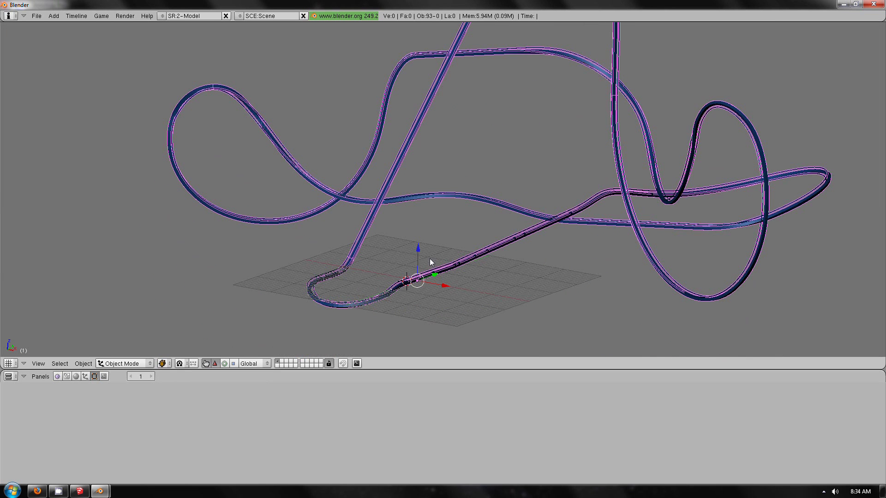
{"action": "scroll", "coordinate": [438, 249], "scroll_direction": "down", "scroll_amount": 3}
{"action": "middle_click_drag", "start_coordinate": [449, 241], "coordinate": [466, 279], "text": "shift"}
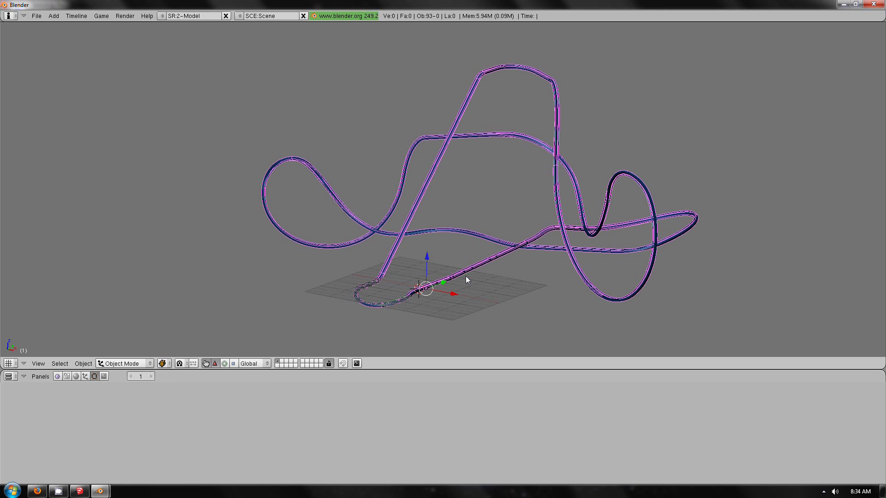
{"action": "middle_click_drag", "start_coordinate": [466, 276], "coordinate": [378, 265]}
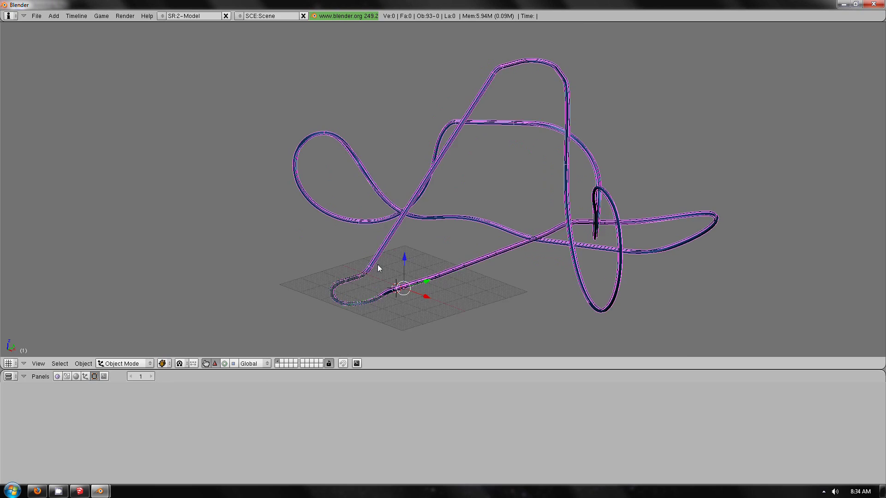
{"action": "scroll", "coordinate": [391, 293], "scroll_direction": "up", "scroll_amount": 5}
{"action": "scroll", "coordinate": [392, 293], "scroll_direction": "down", "scroll_amount": 6}
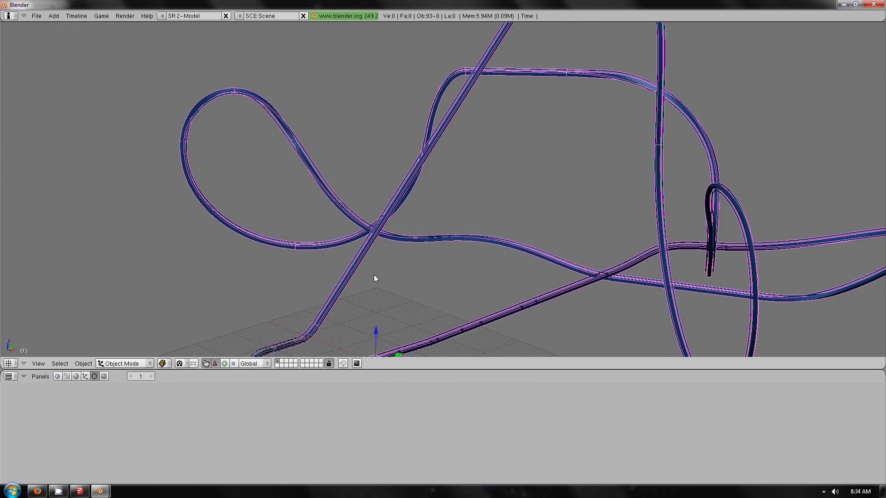
Select Mesh76, Mesh02, Mesh01, Mesh79 and Mesh09_MATER1 individually, then zoom out to the whole track
{"action": "scroll", "coordinate": [382, 300], "scroll_direction": "up", "scroll_amount": 2}
{"action": "right_click", "coordinate": [398, 310]}
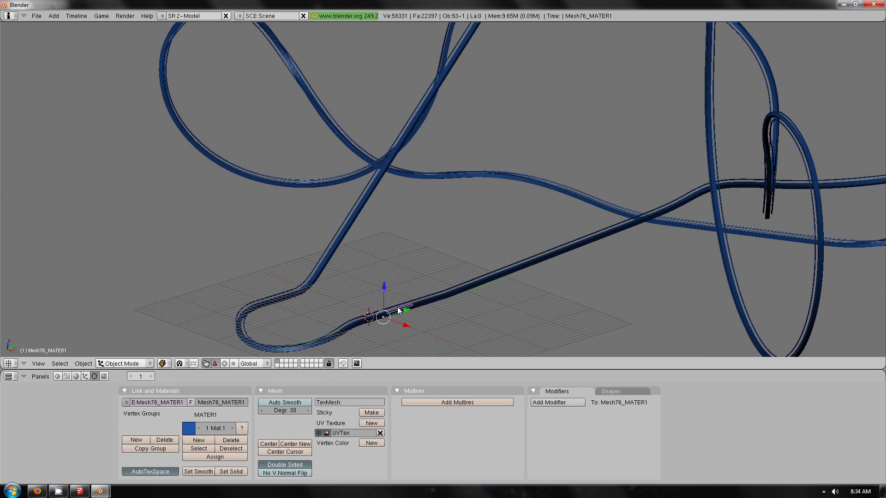
{"action": "right_click", "coordinate": [333, 340]}
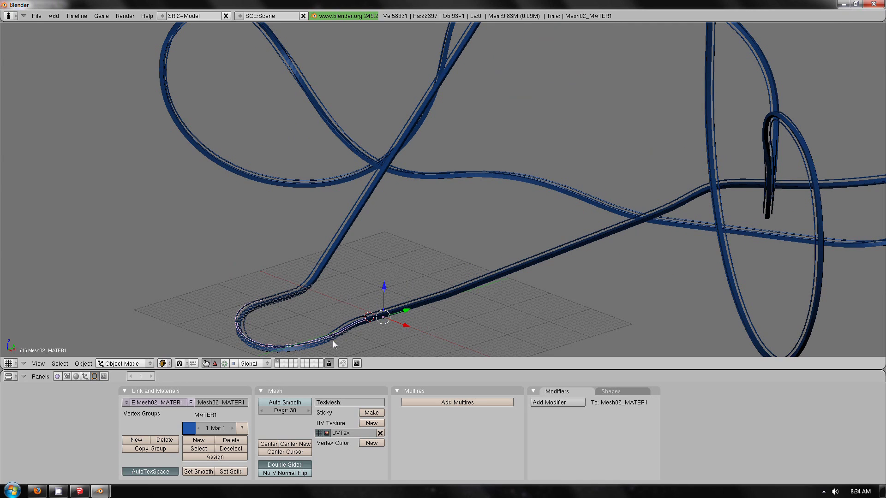
{"action": "right_click", "coordinate": [309, 346]}
{"action": "right_click", "coordinate": [281, 305]}
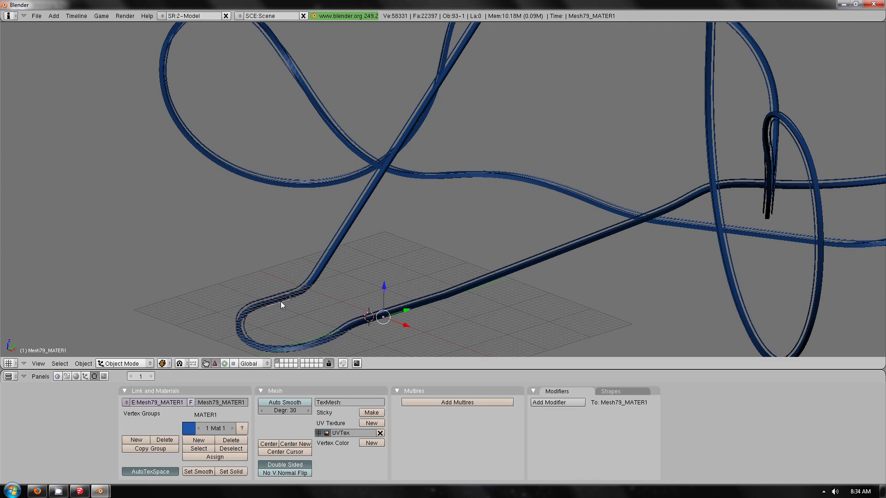
{"action": "right_click", "coordinate": [316, 272]}
{"action": "scroll", "coordinate": [413, 300], "scroll_direction": "down", "scroll_amount": 6}
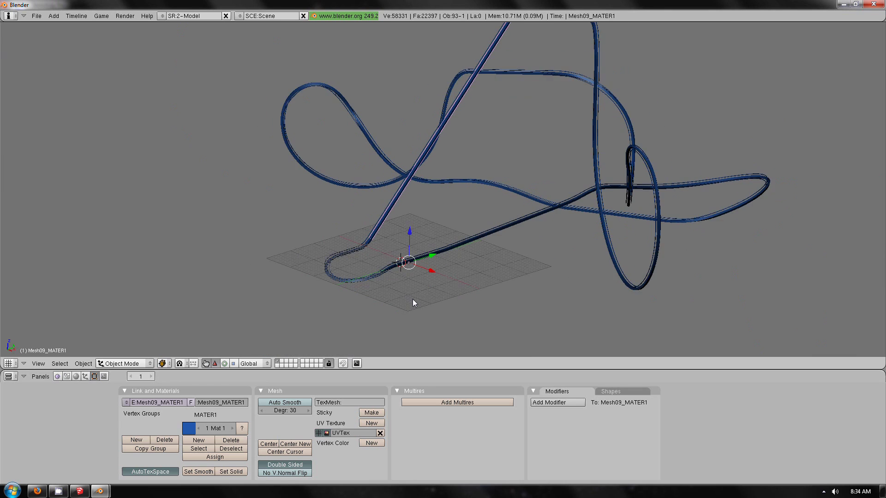
{"action": "middle_click_drag", "start_coordinate": [402, 288], "coordinate": [384, 273]}
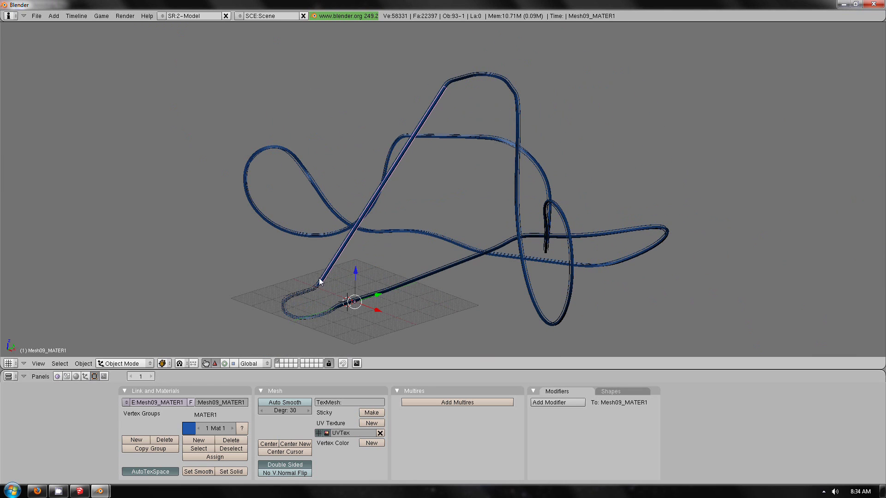